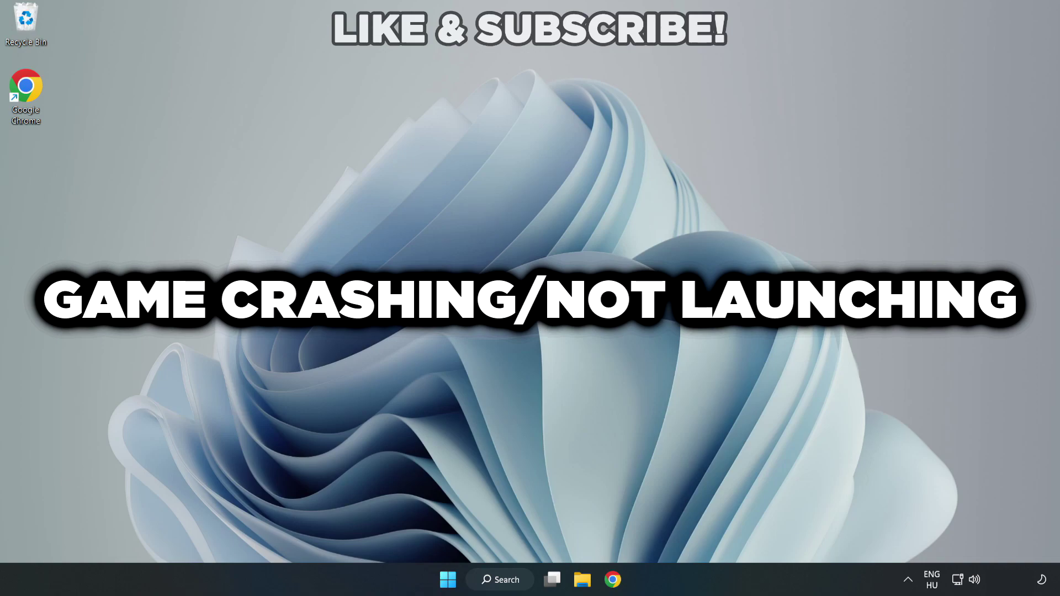
Search Windows for 'device manager' and launch Device Manager from the best match.
left_click(504, 576)
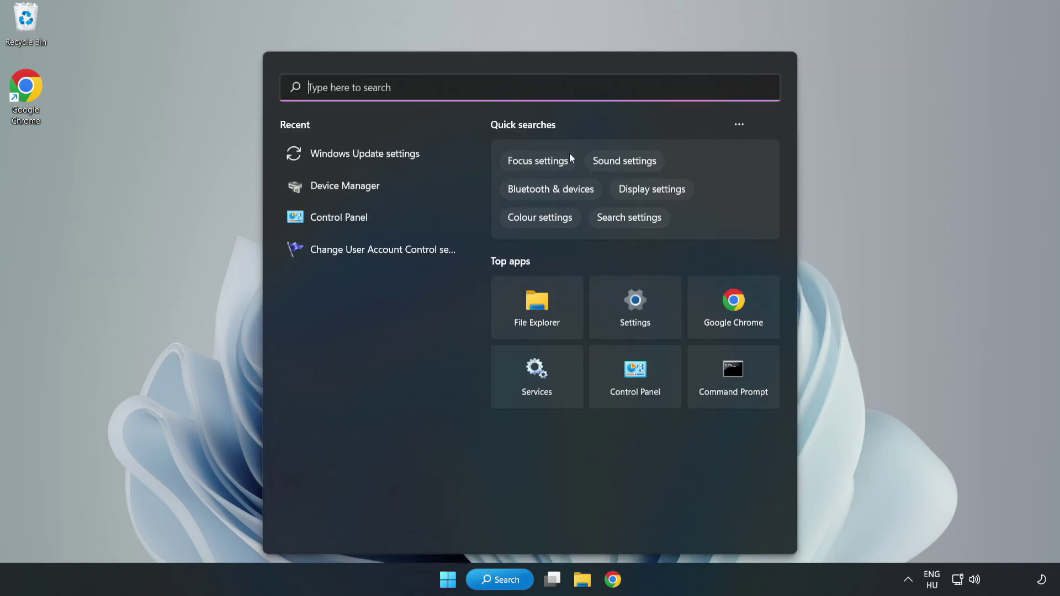
type("device m")
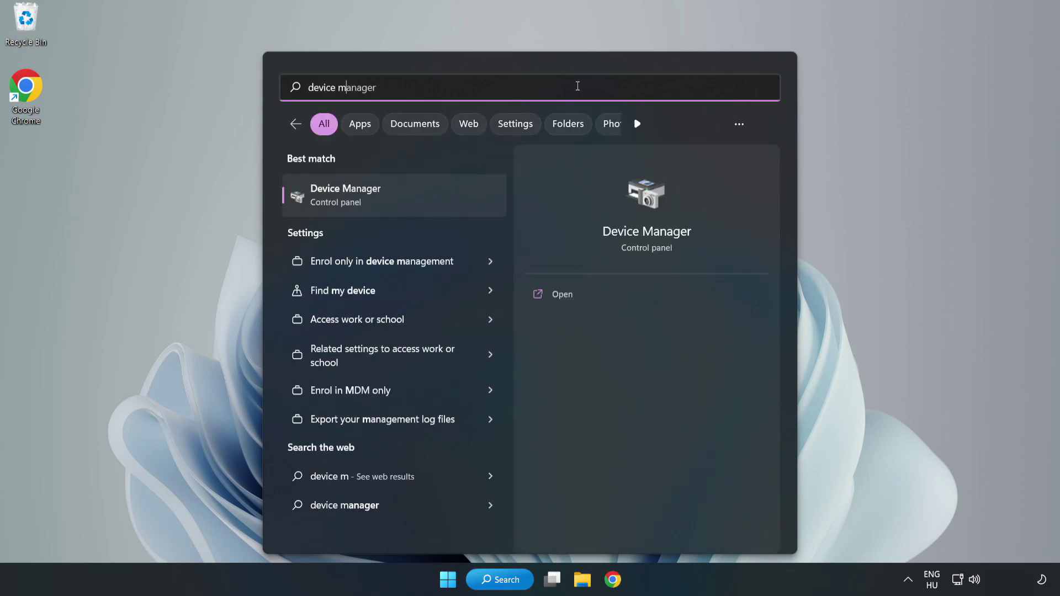
type("anager")
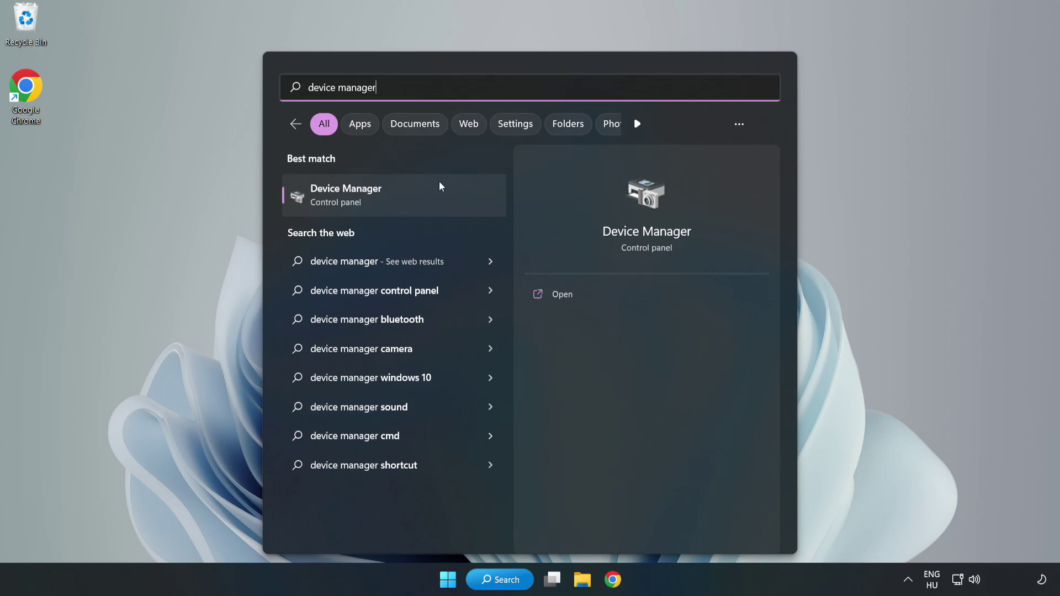
left_click(395, 205)
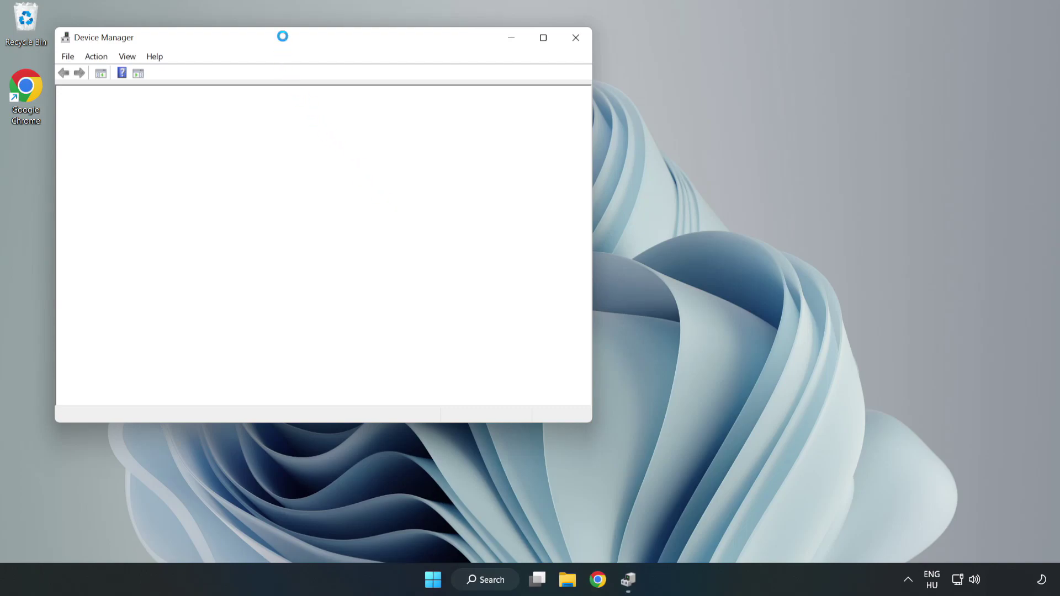
Run an automatic driver update for the VMware SVGA 3D display adapter; the best driver is already installed.
left_click_drag(282, 36, 472, 95)
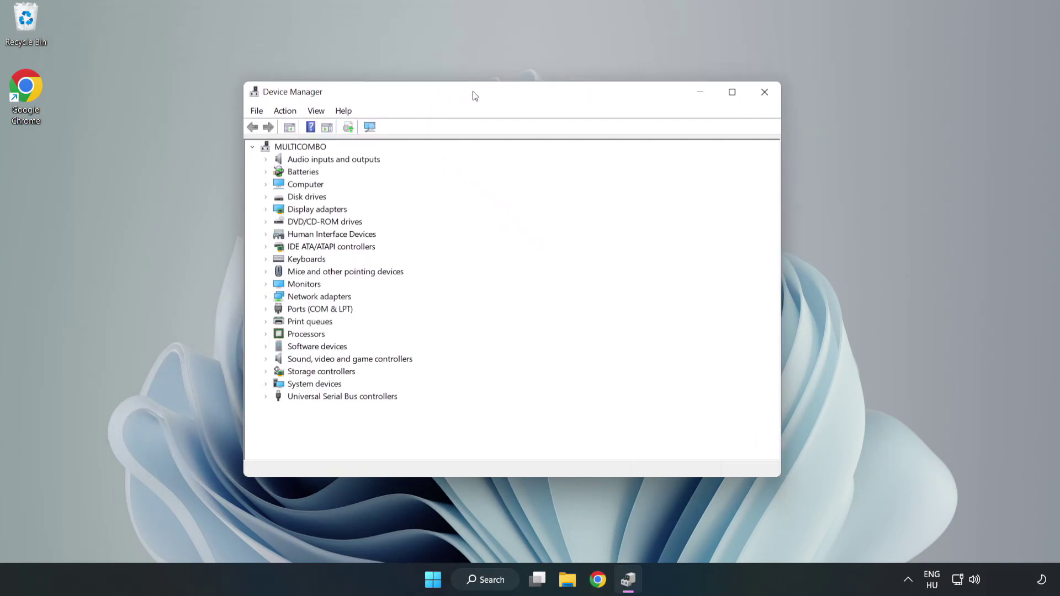
left_click(282, 210)
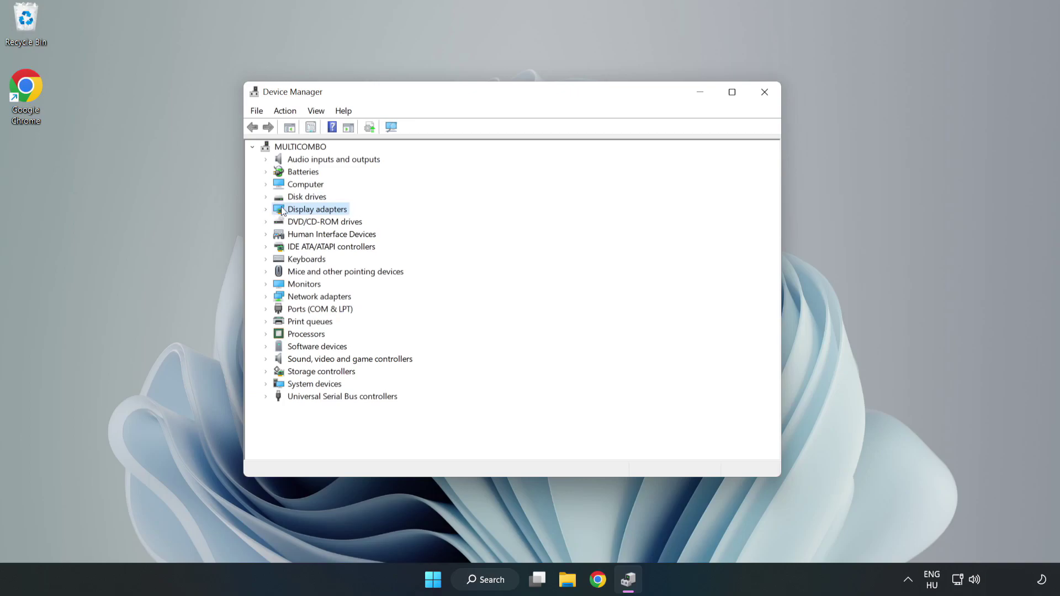
left_click(265, 210)
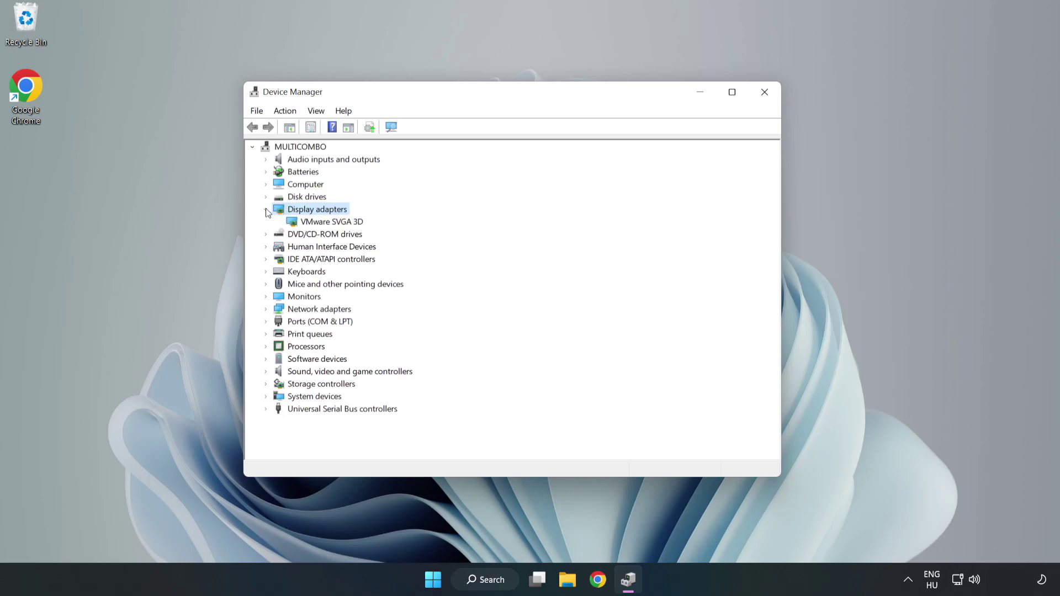
left_click(296, 222)
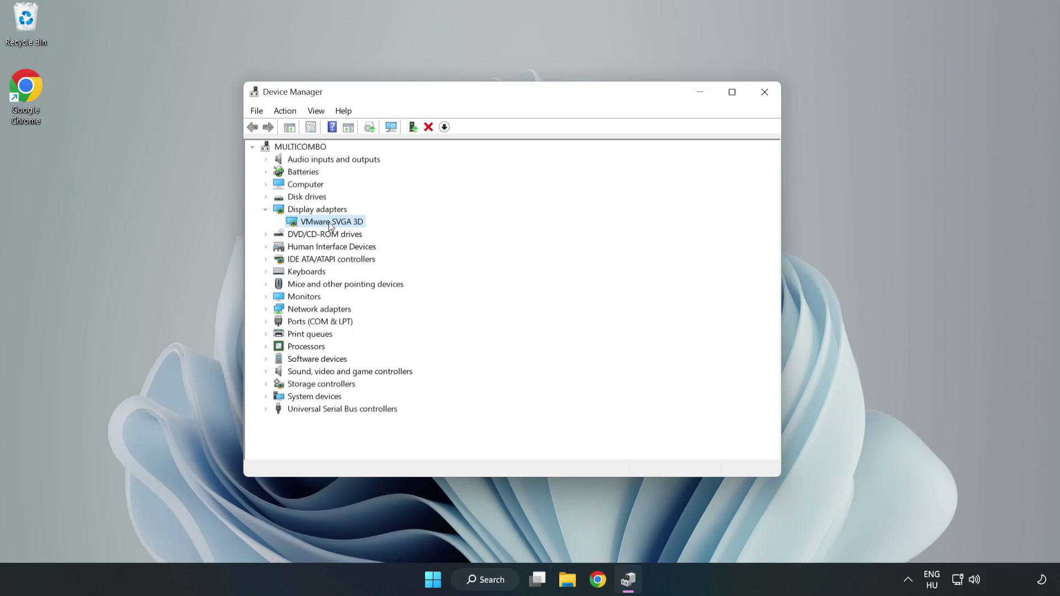
right_click(326, 223)
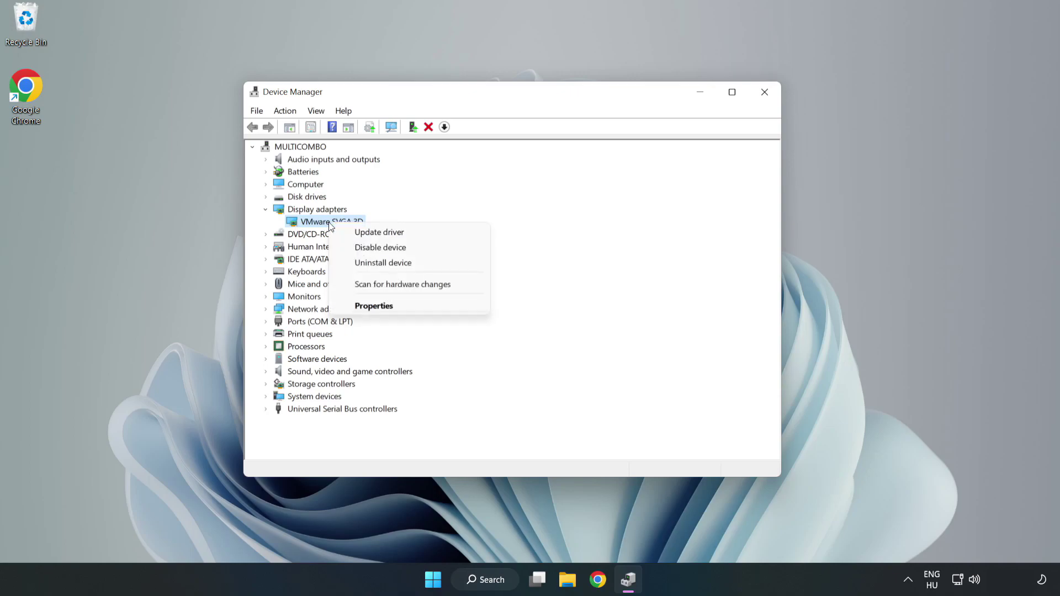
left_click(412, 236)
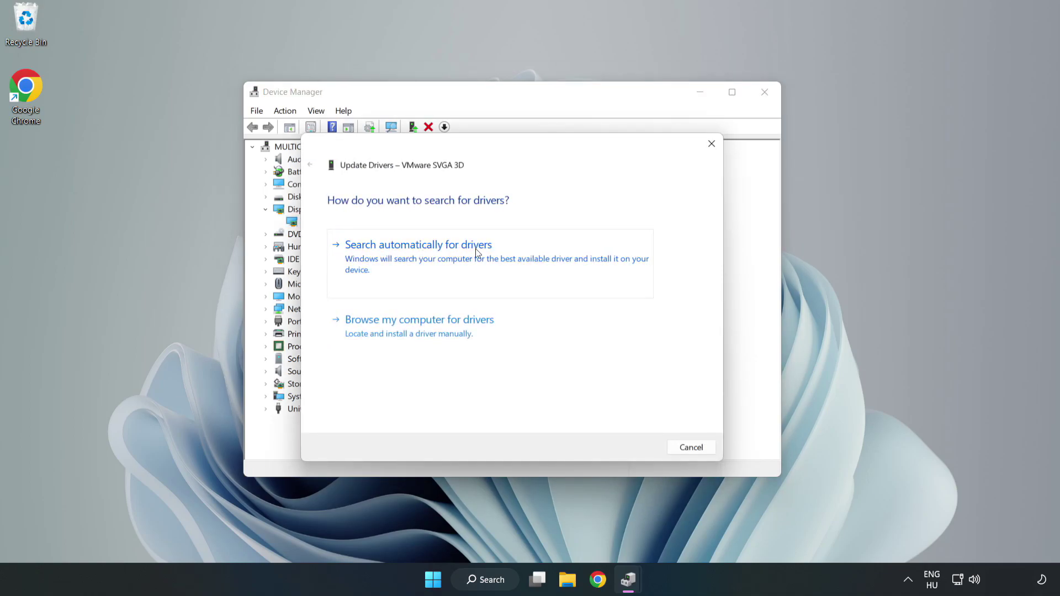
left_click(421, 258)
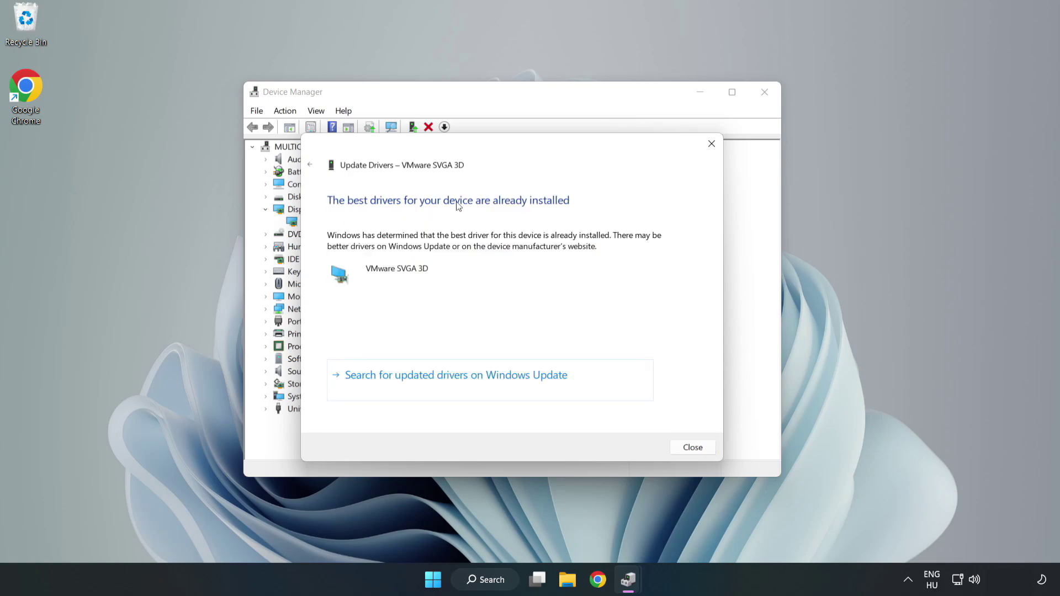
left_click(693, 448)
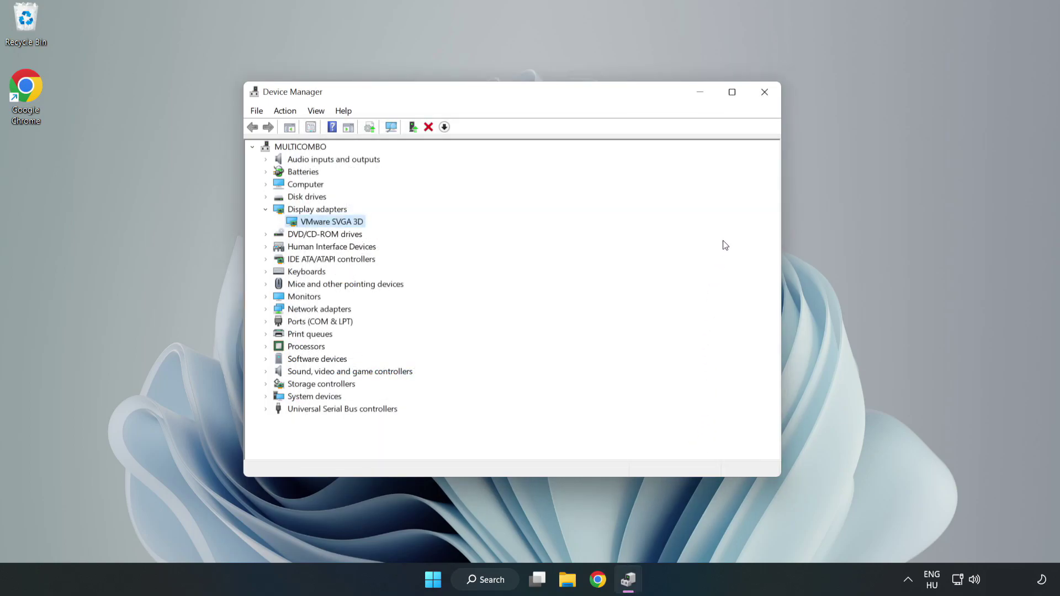
Close Device Manager and open Windows Update settings by searching 'updates'.
left_click(765, 93)
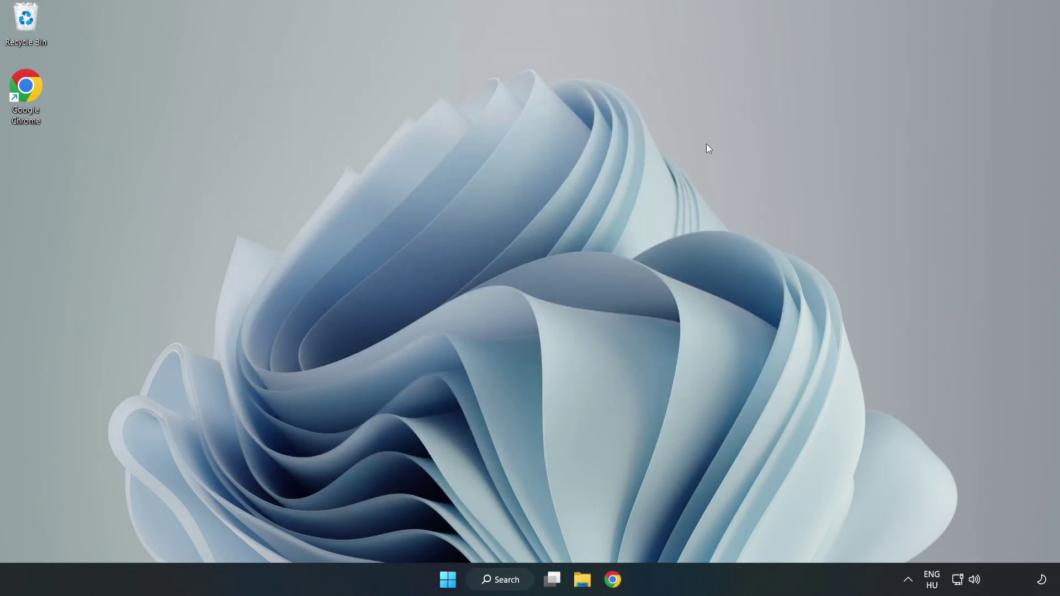
left_click(500, 581)
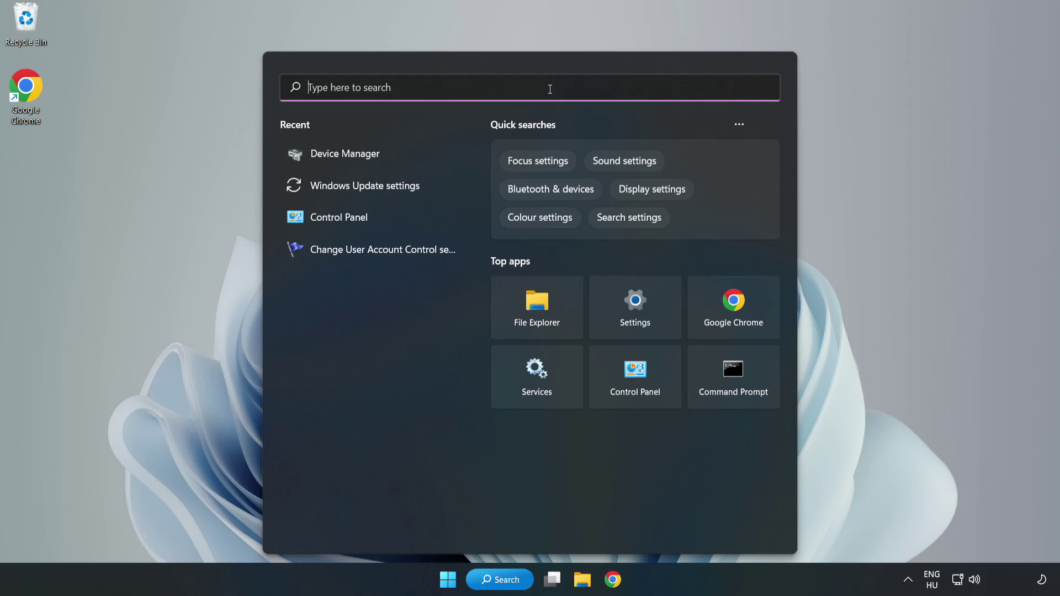
type("updates")
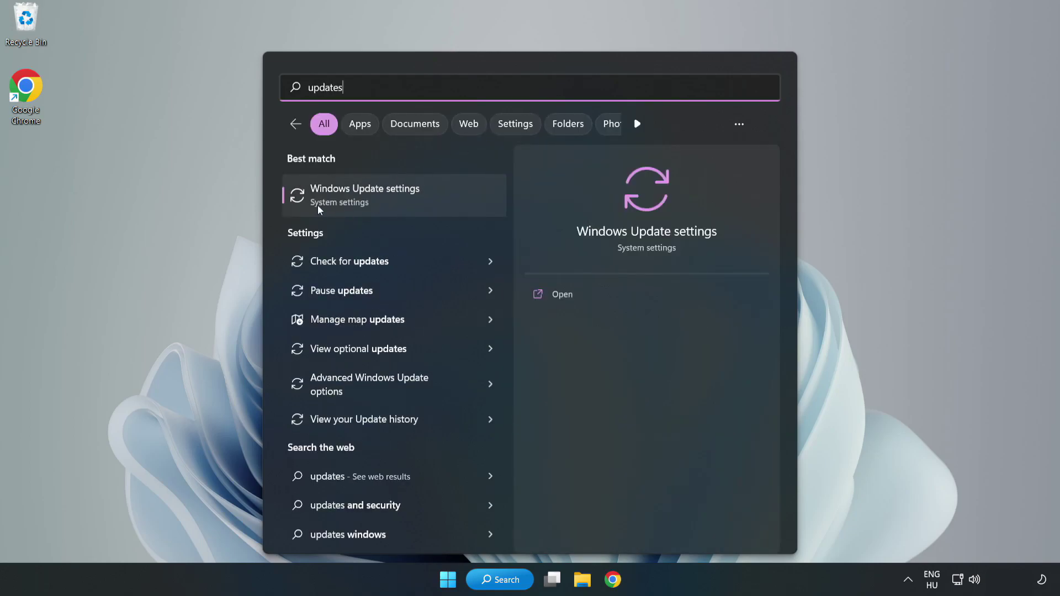
left_click(379, 201)
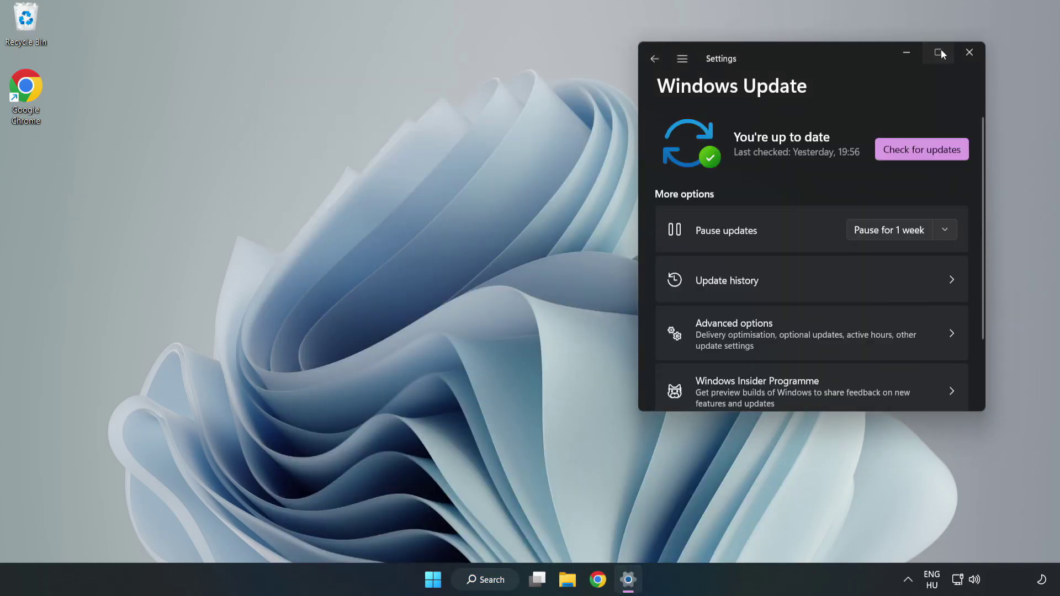
Maximize Settings, run Check for updates until it reports up to date, then close Settings.
left_click(938, 53)
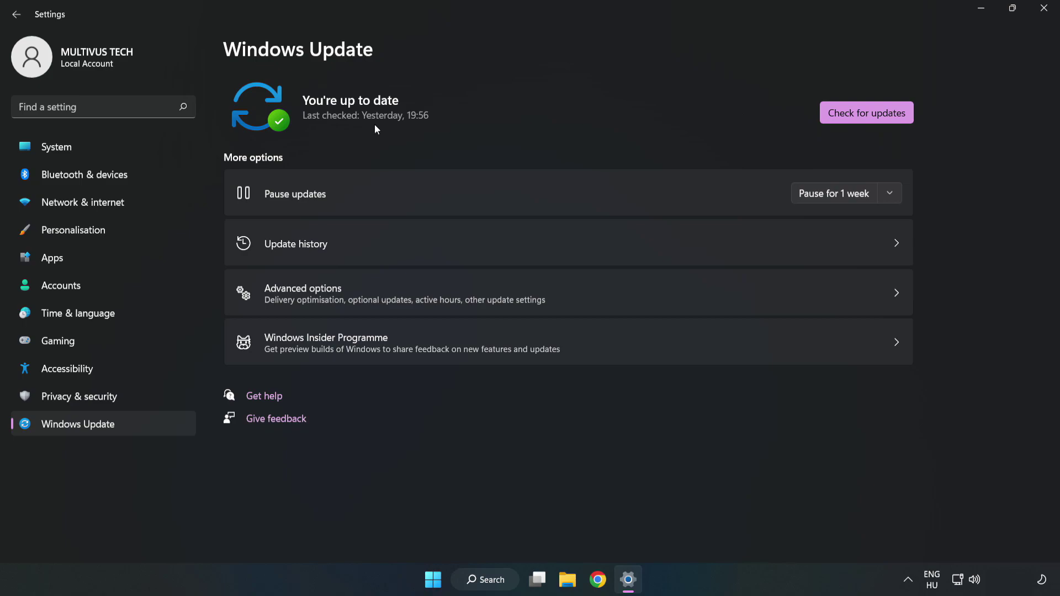
left_click(870, 114)
left_click(1045, 12)
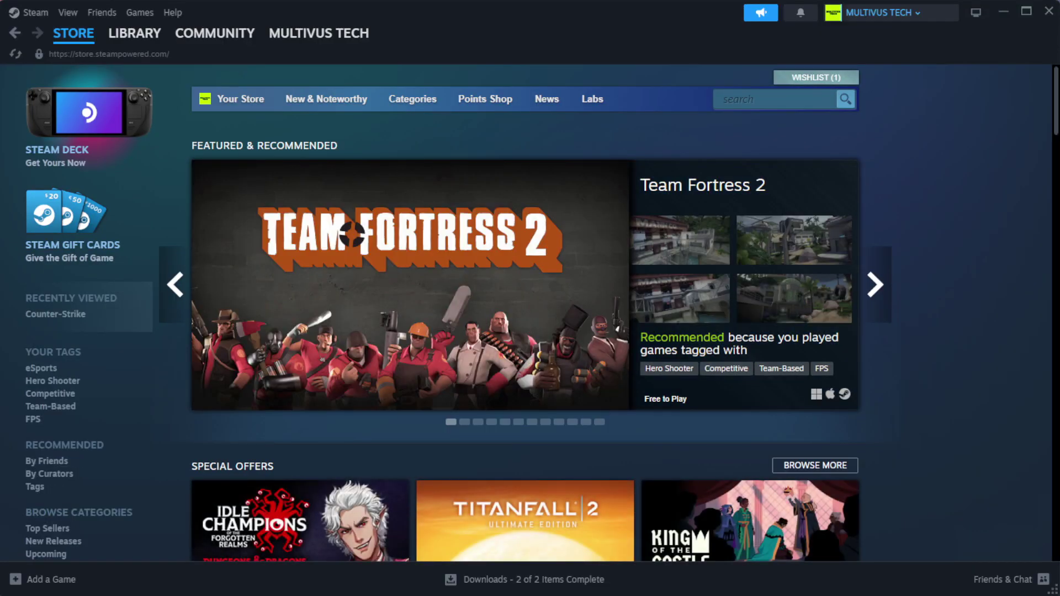
Go to Steam's Library Home and right-click YOUR NOT WORKING GAME under Favorites.
mouse_move(155, 38)
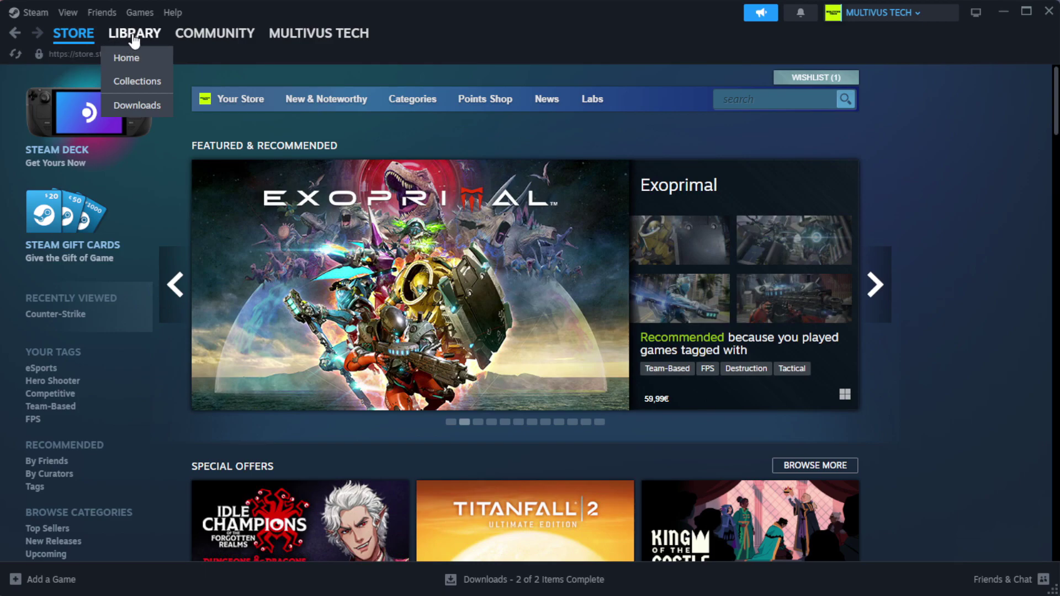
left_click(142, 58)
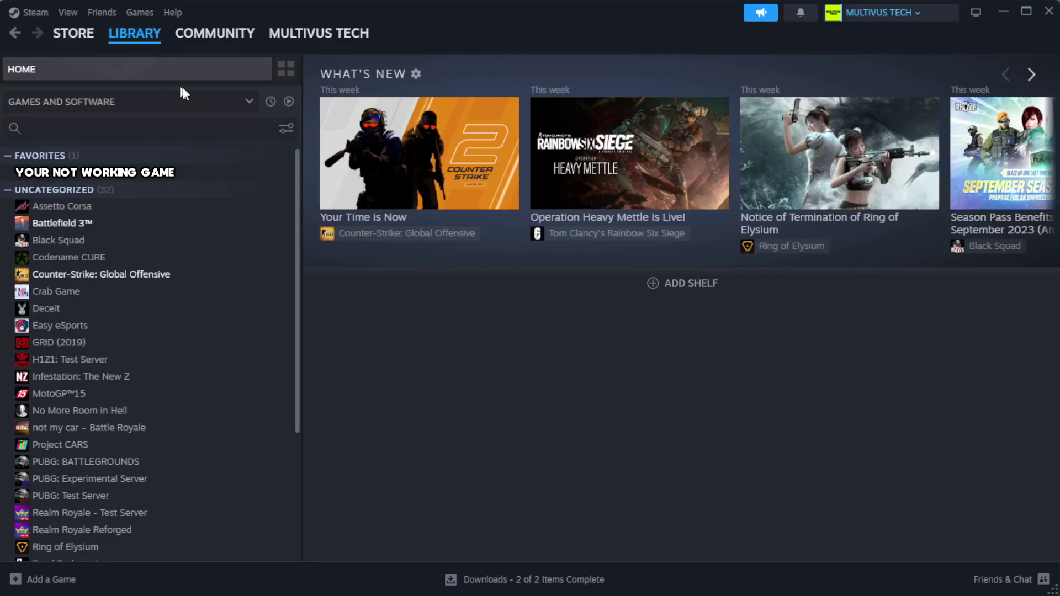
right_click(261, 180)
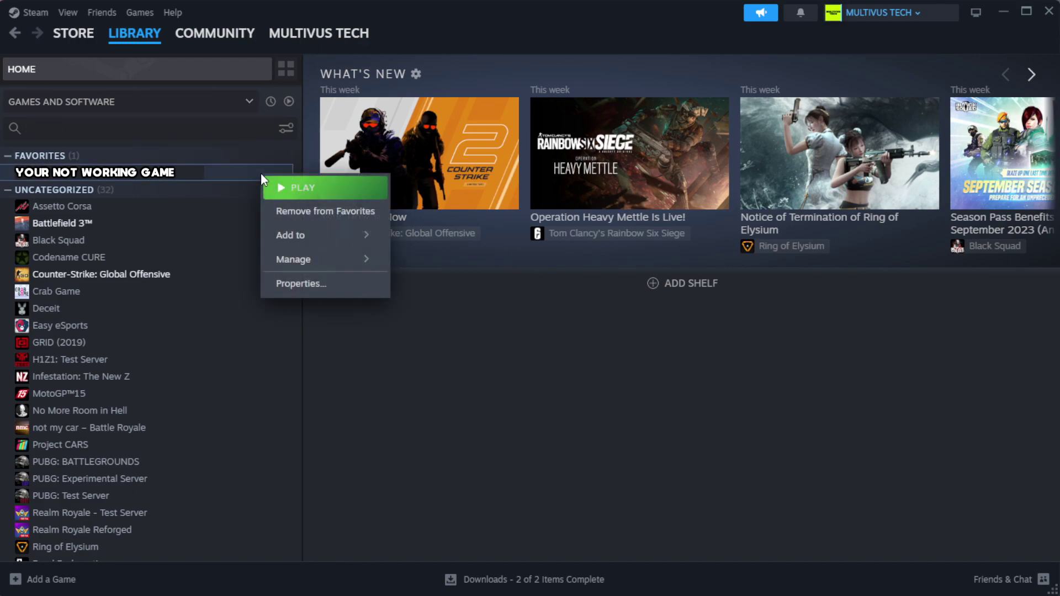
Verify the game's file integrity under Properties > Installed Files, validating all 1039 files.
left_click(330, 292)
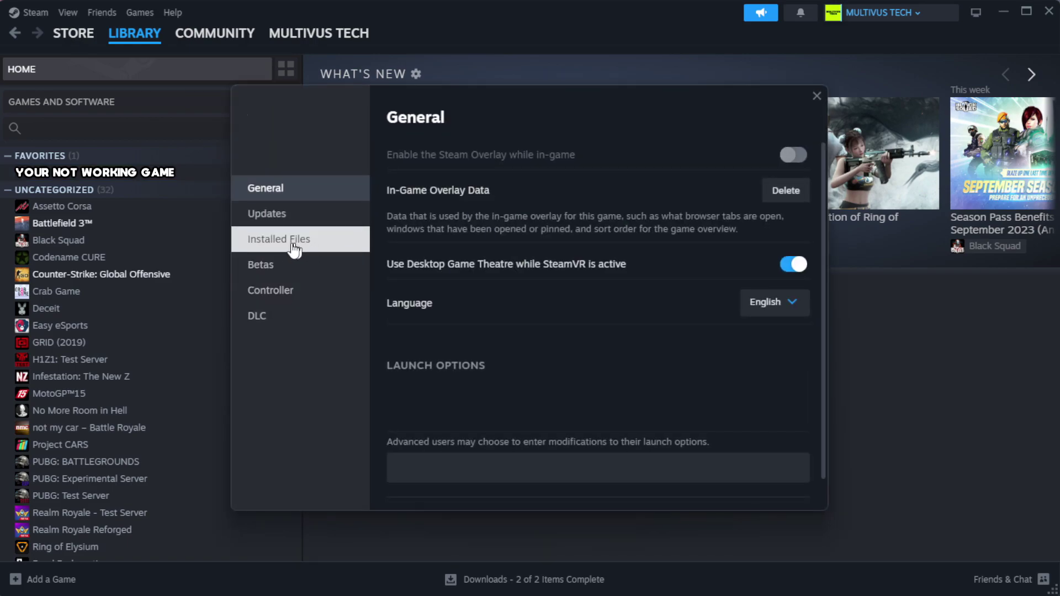
left_click(348, 251)
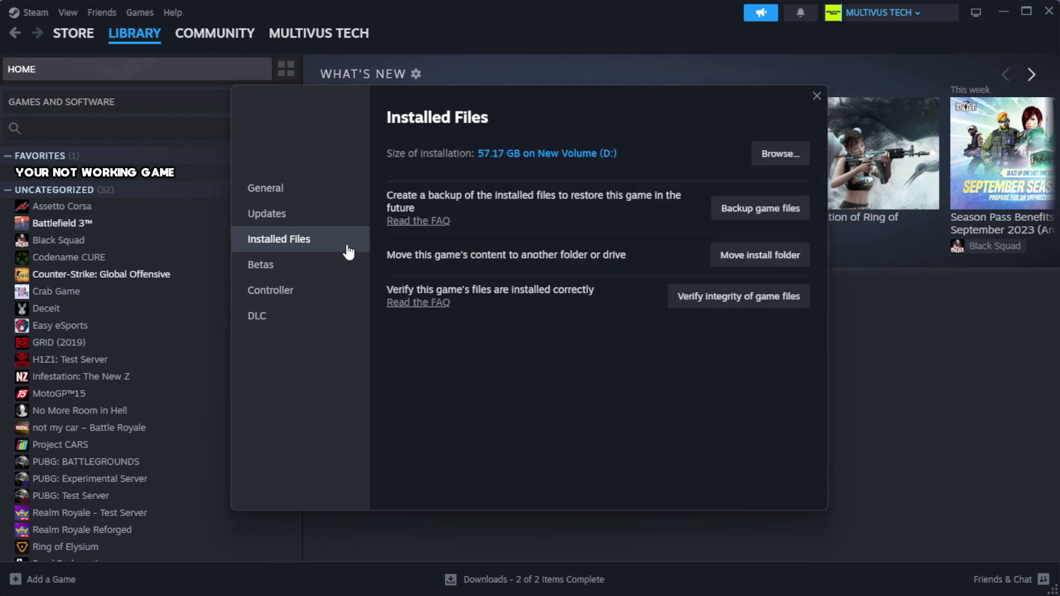
left_click(745, 298)
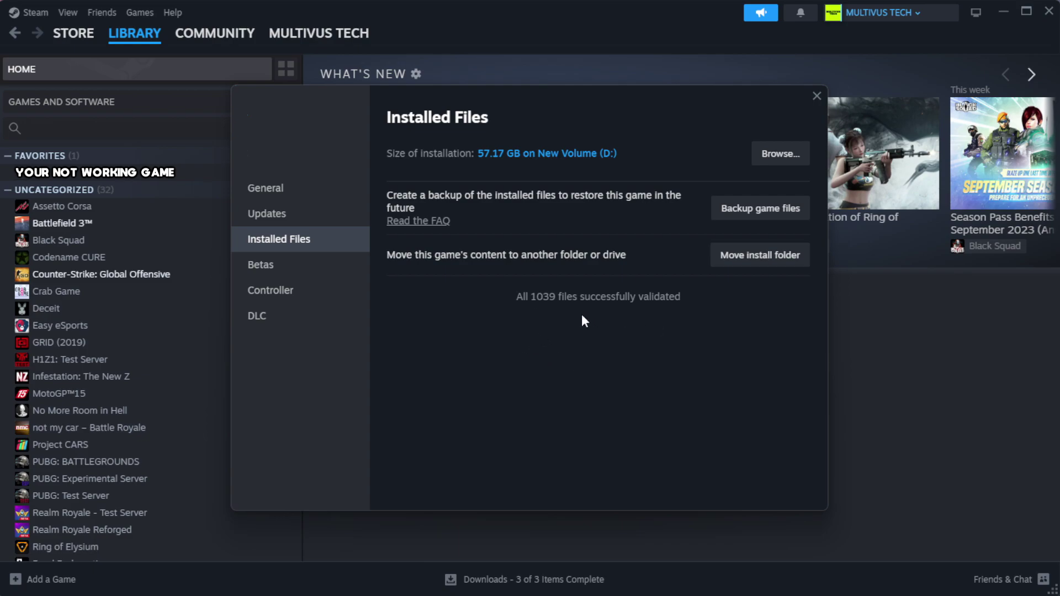
Open the game's install folder and bring up the YOUR NOT WORKING GAME shortcut's Properties dialog.
left_click(779, 165)
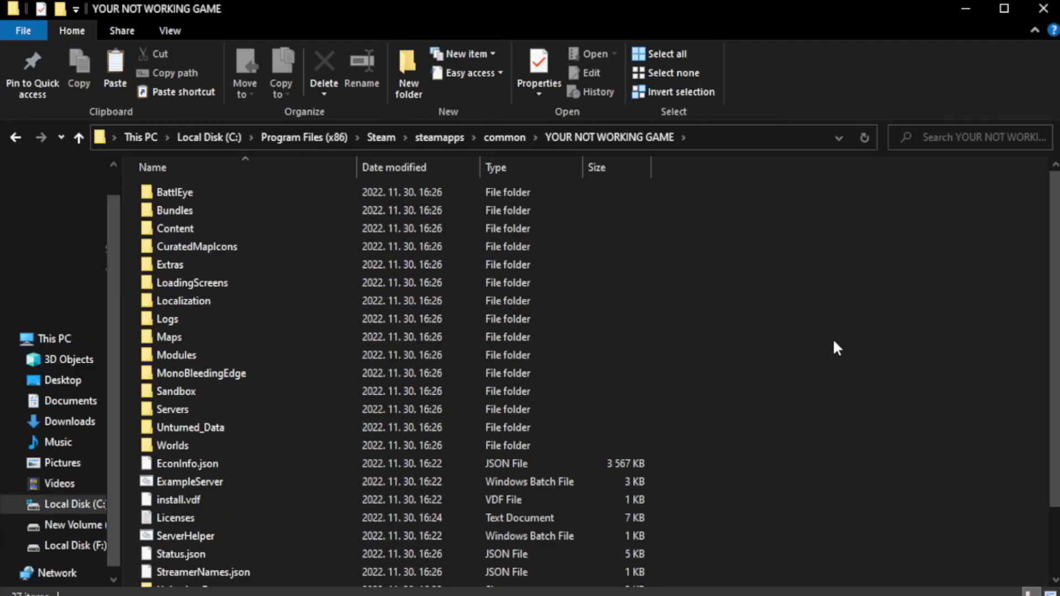
left_click_drag(1057, 327, 1057, 393)
left_click(367, 578)
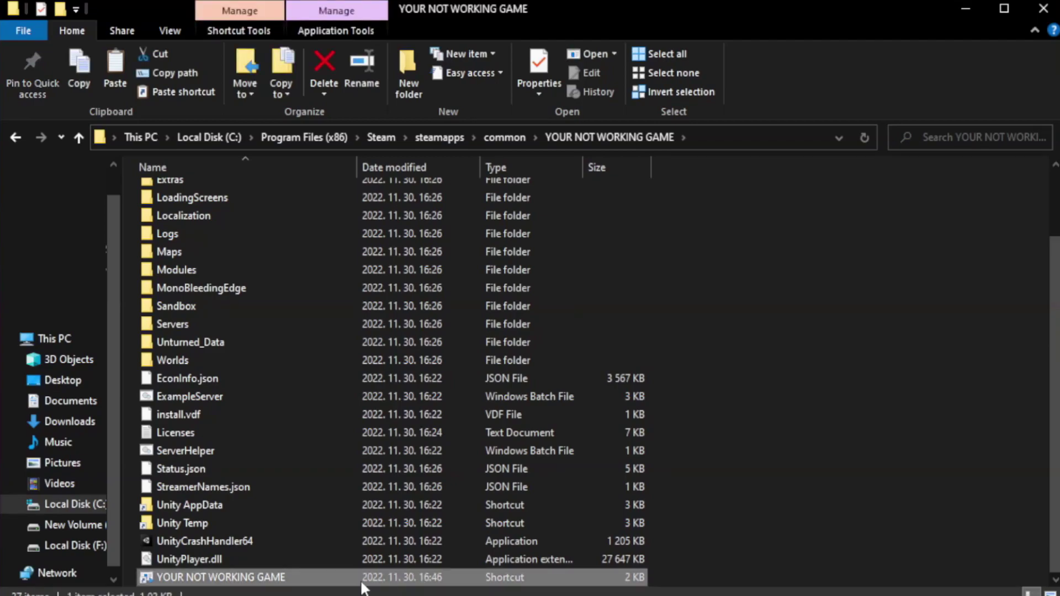
right_click(355, 580)
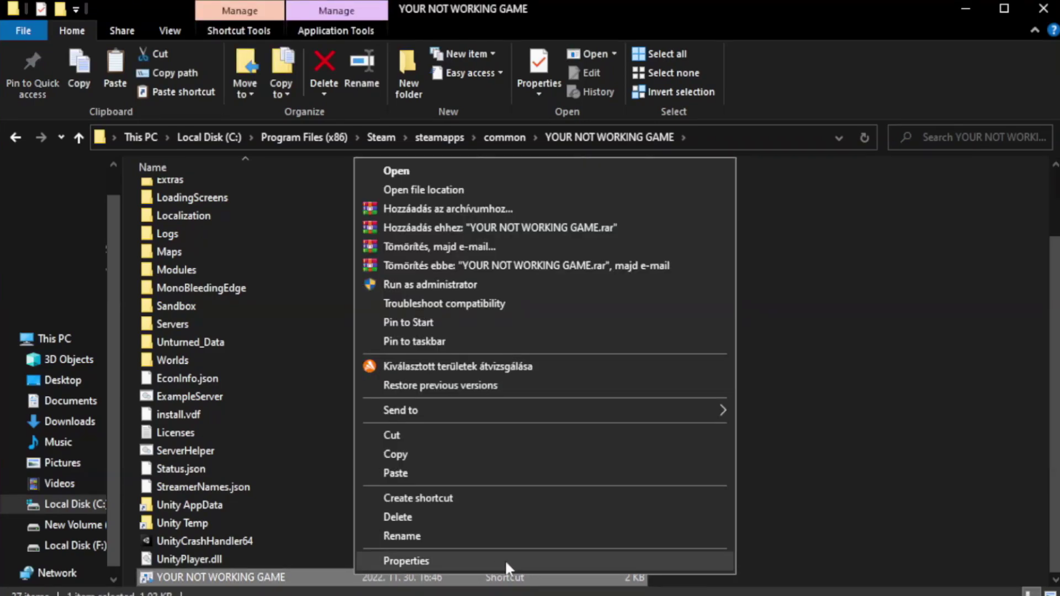
left_click(539, 560)
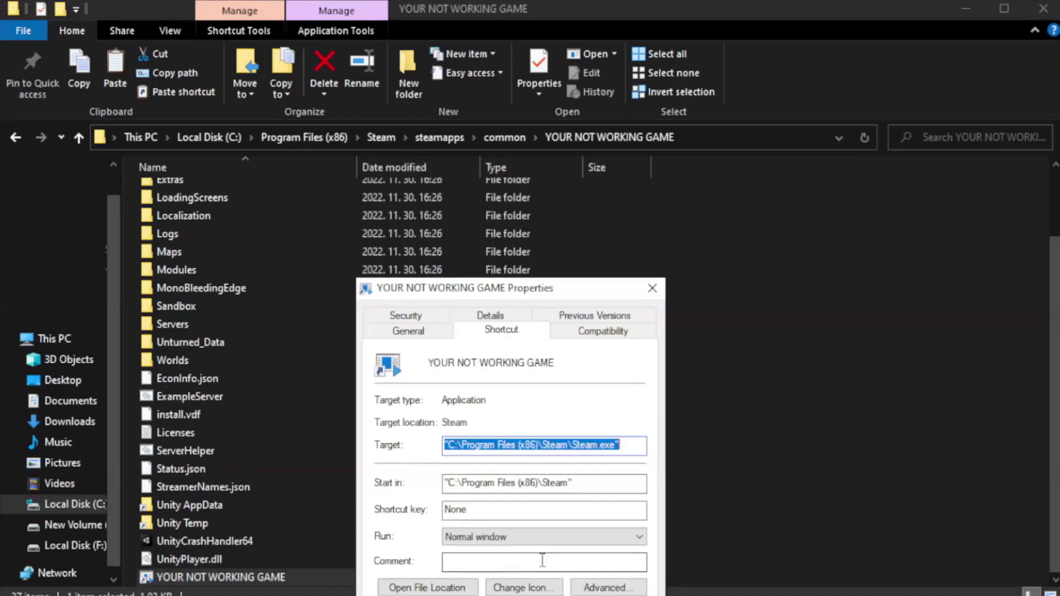
left_click_drag(533, 294, 532, 109)
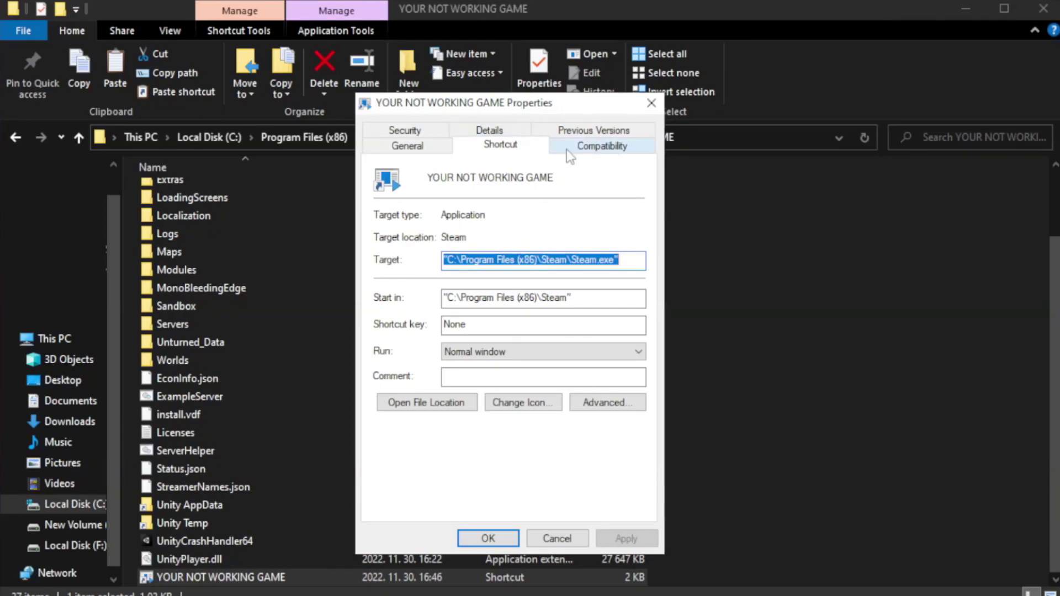
Set the shortcut to Windows 8 compatibility mode, fullscreen optimizations disabled, run as administrator, and apply.
left_click(596, 149)
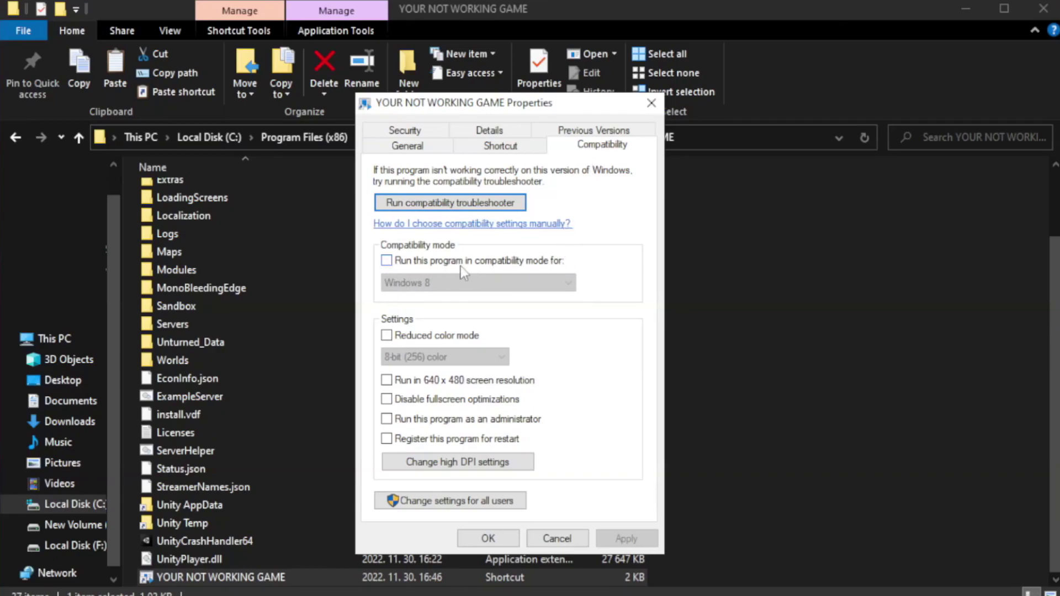
left_click(420, 264)
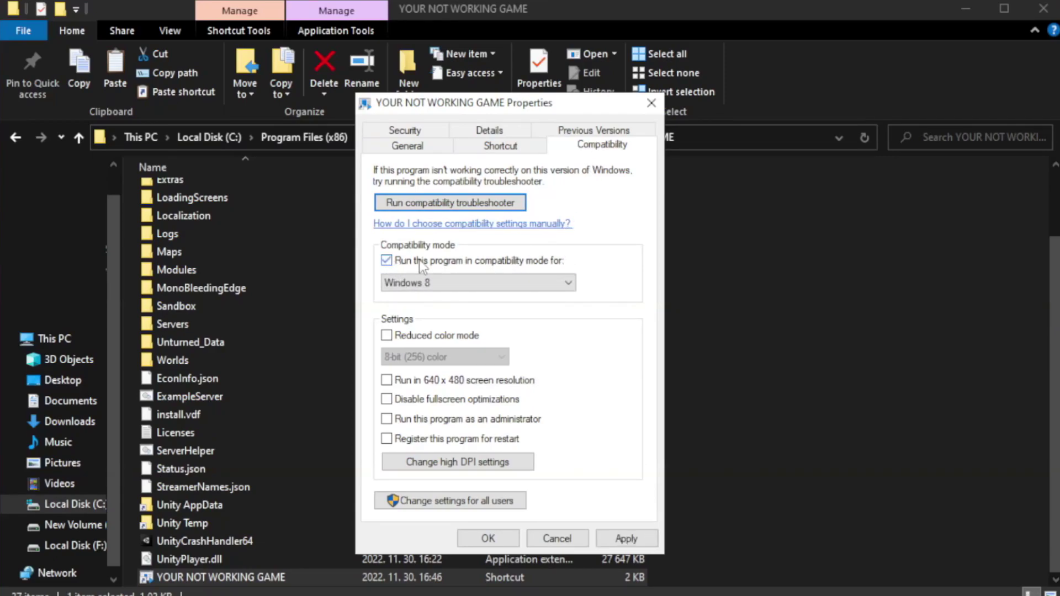
left_click(454, 282)
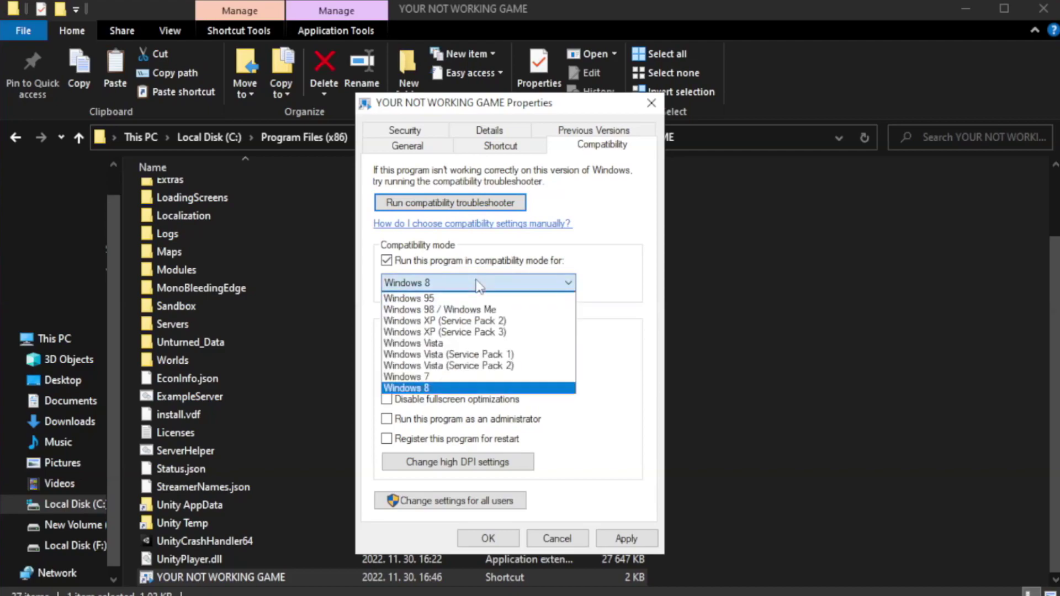
left_click(450, 390)
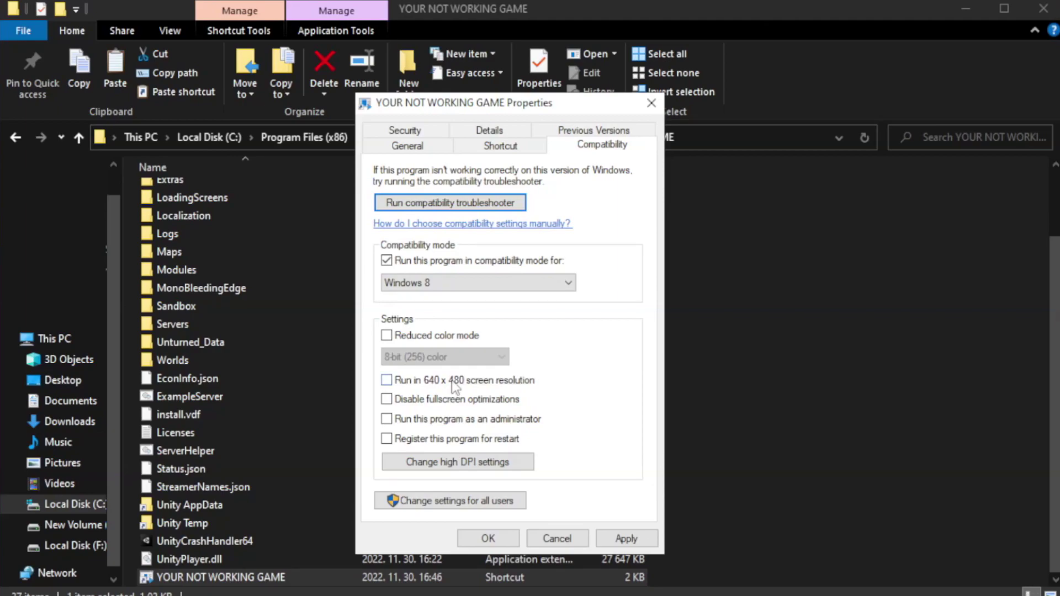
left_click(415, 407)
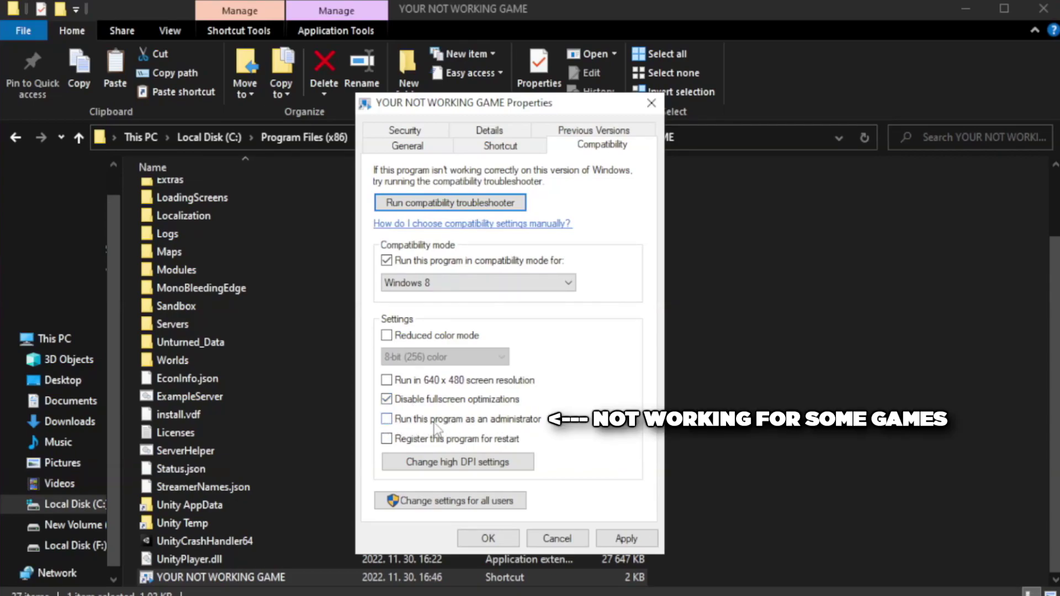
left_click(416, 428)
left_click(623, 541)
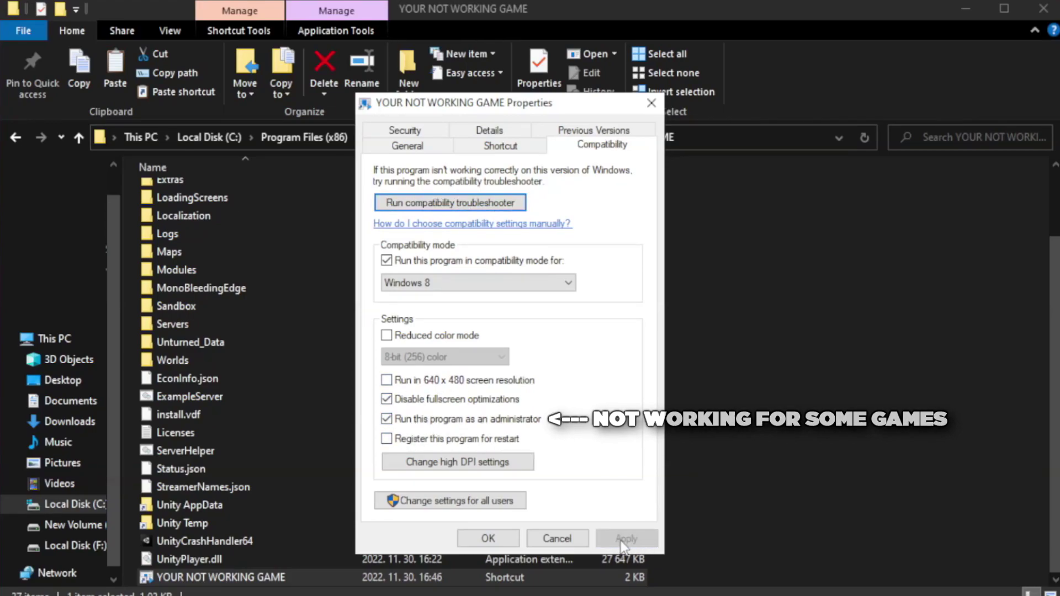
left_click(487, 540)
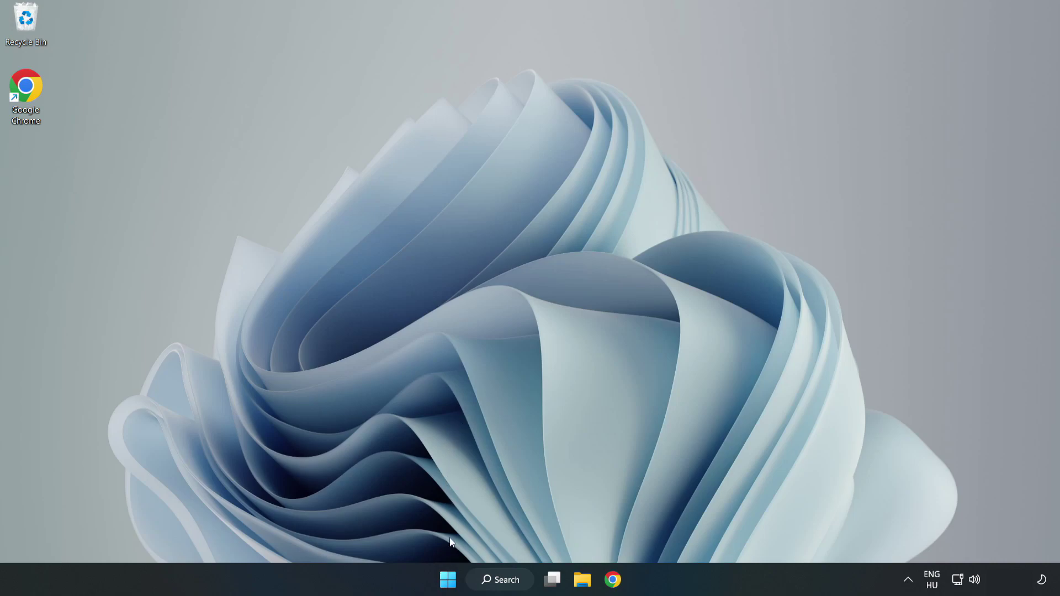
Launch Task Manager from the Start button's power-user menu.
right_click(449, 582)
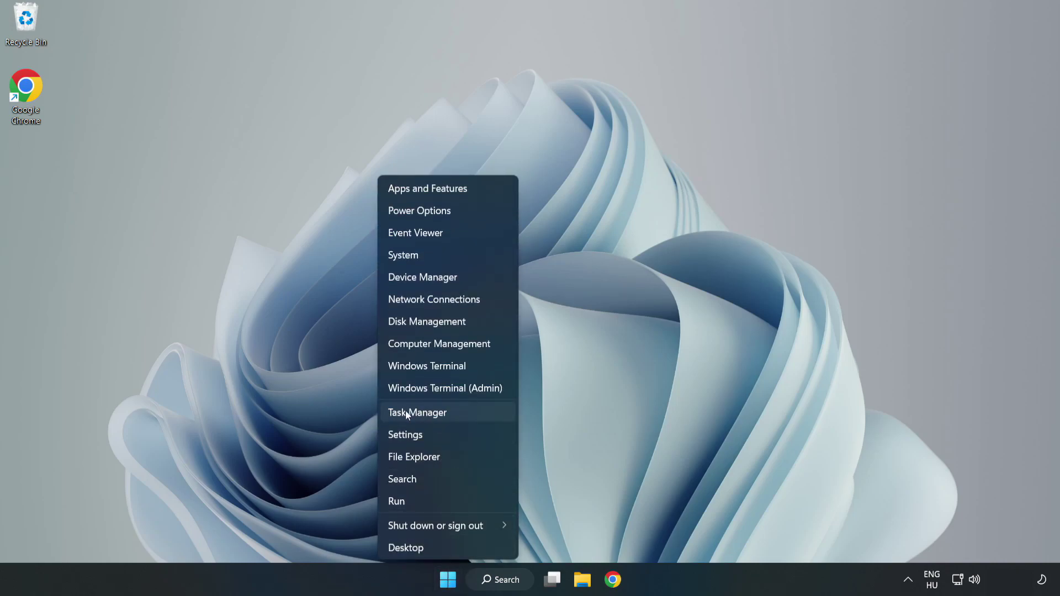
left_click(446, 413)
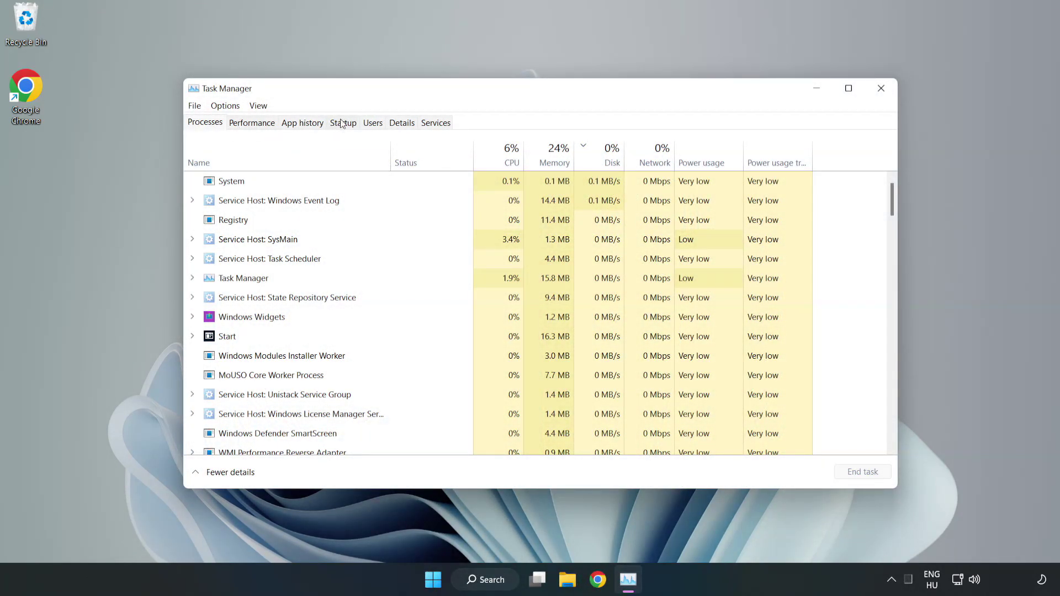
On the Startup tab, disable Cortana, Microsoft Edge, Microsoft Teams and Phone Link.
left_click(344, 124)
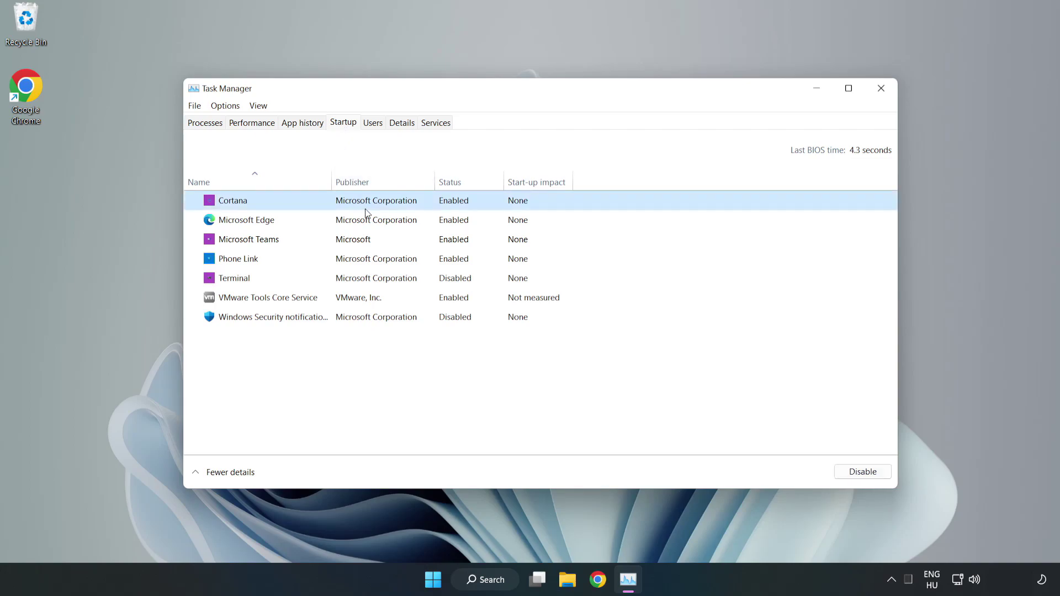
left_click(861, 472)
left_click(458, 219)
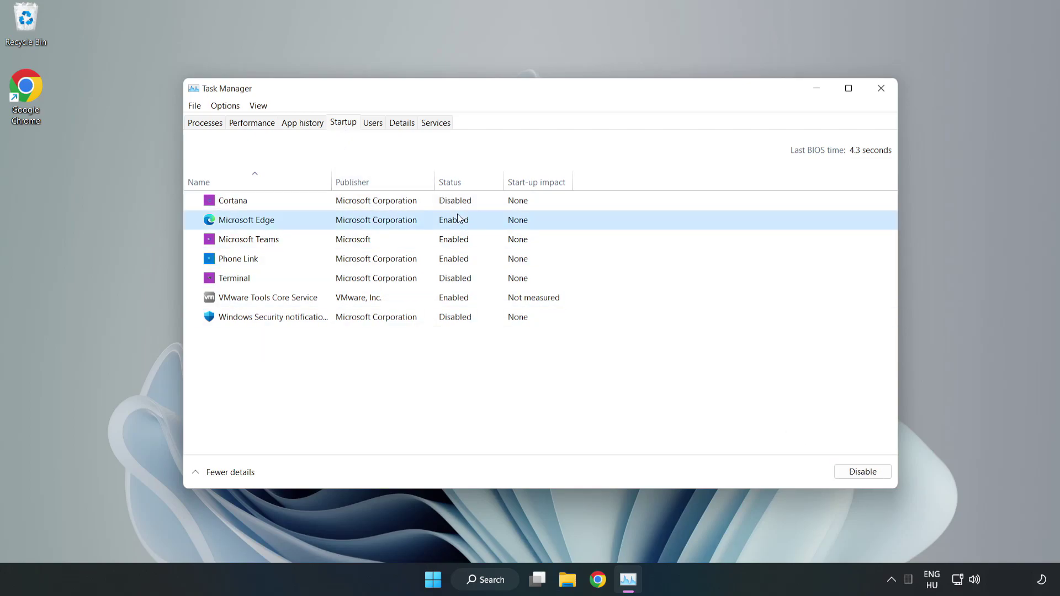
left_click(861, 471)
left_click(375, 241)
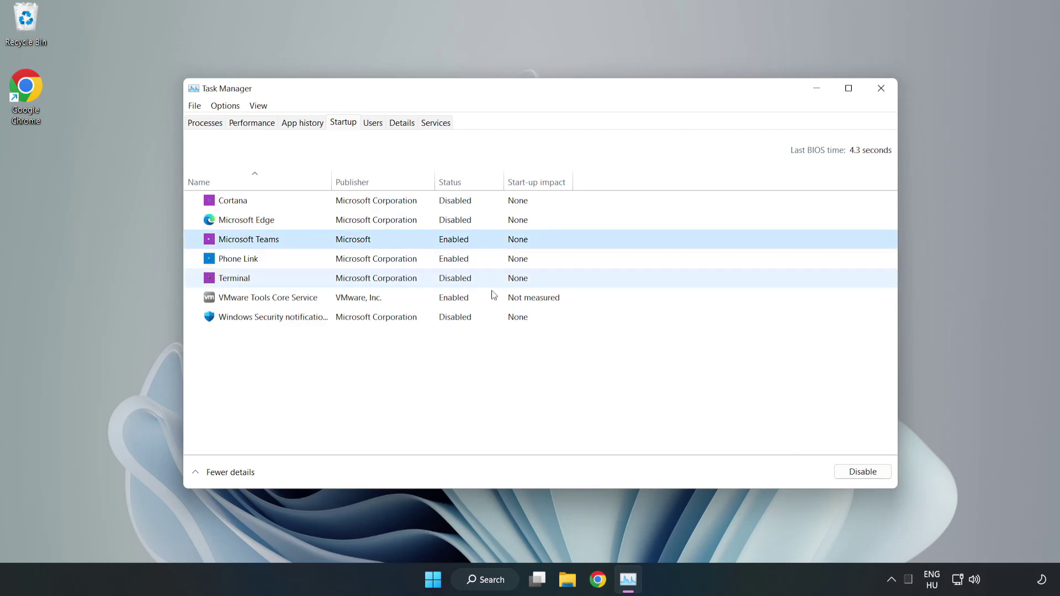
left_click(861, 472)
left_click(355, 263)
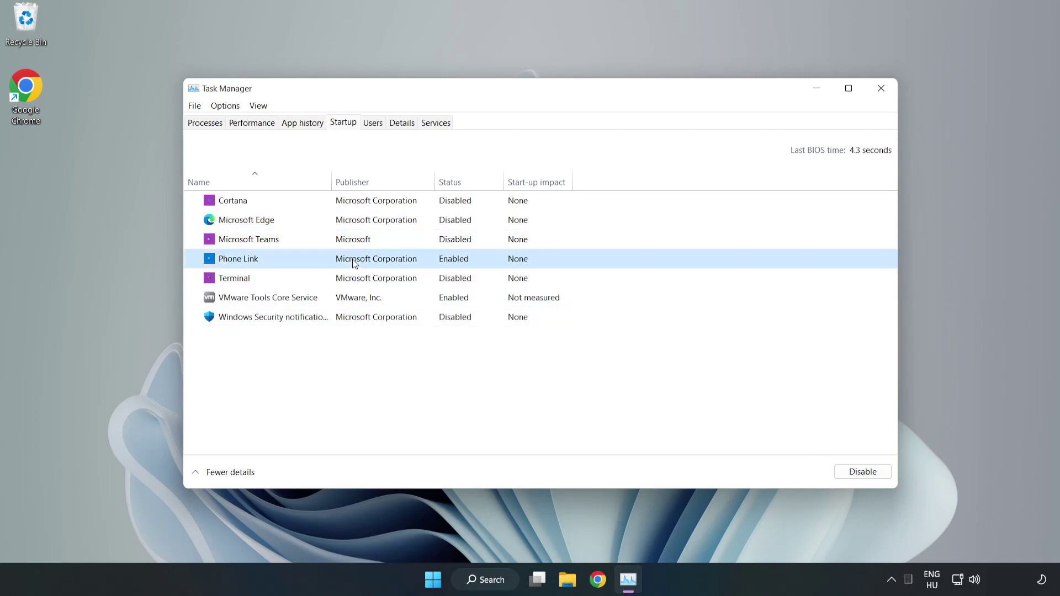
left_click(881, 475)
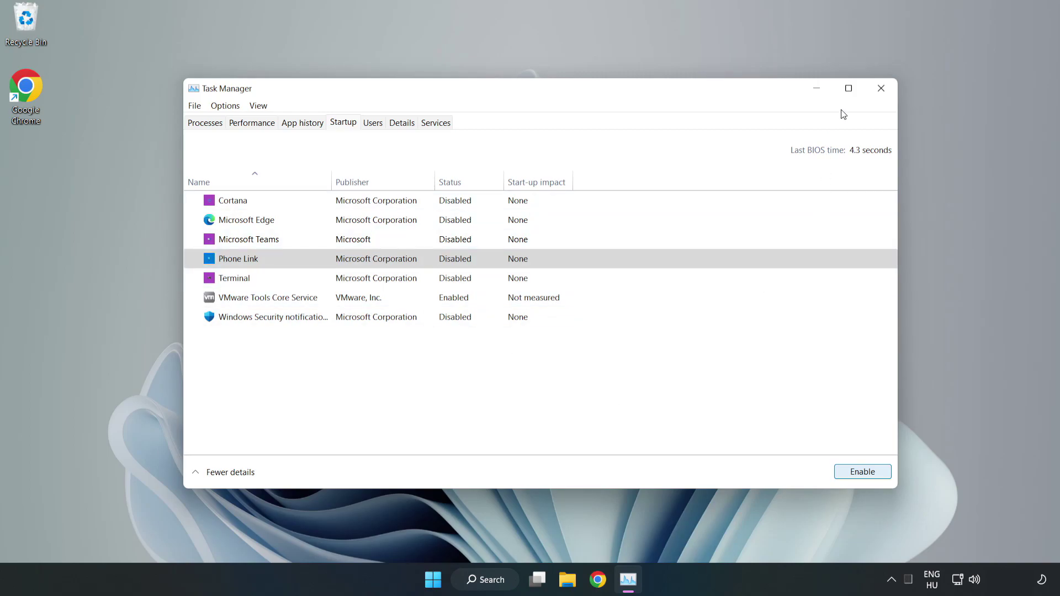
Close Task Manager, search for 'cmd', and bring up Command Prompt's launch options.
left_click(881, 89)
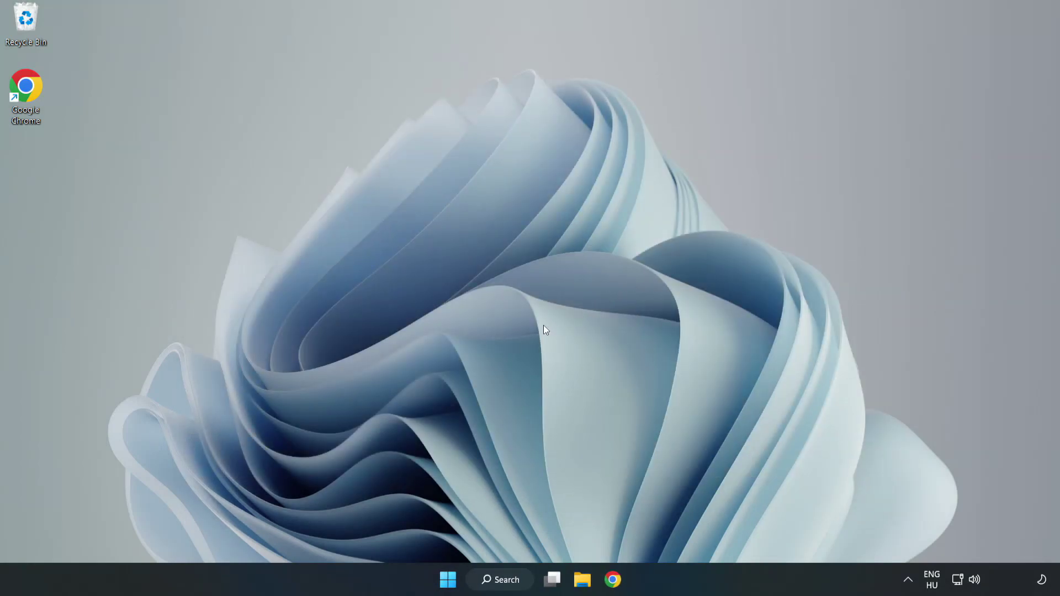
left_click(514, 576)
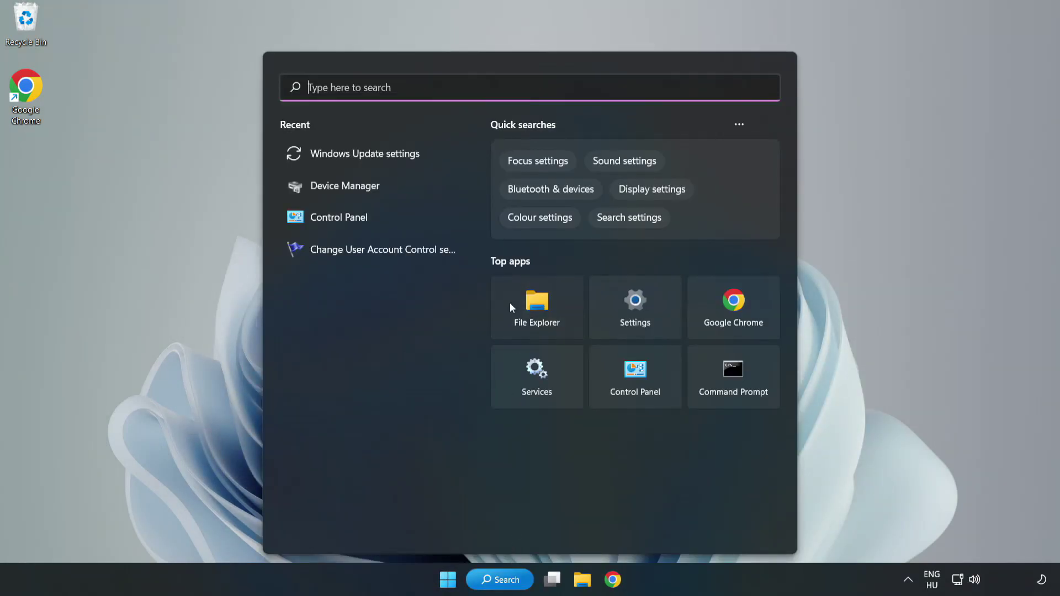
type("cmd")
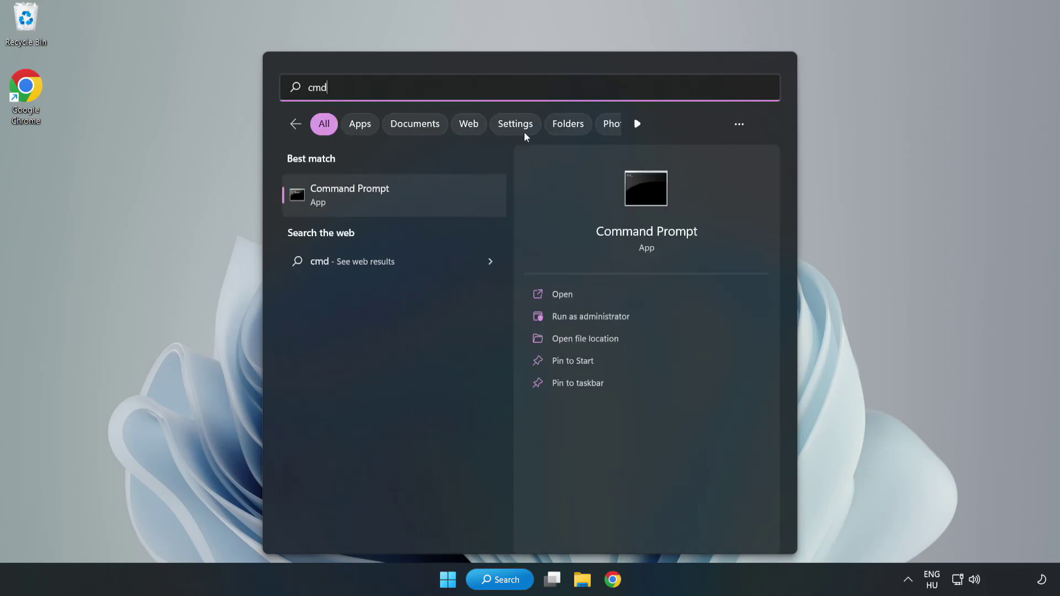
right_click(417, 201)
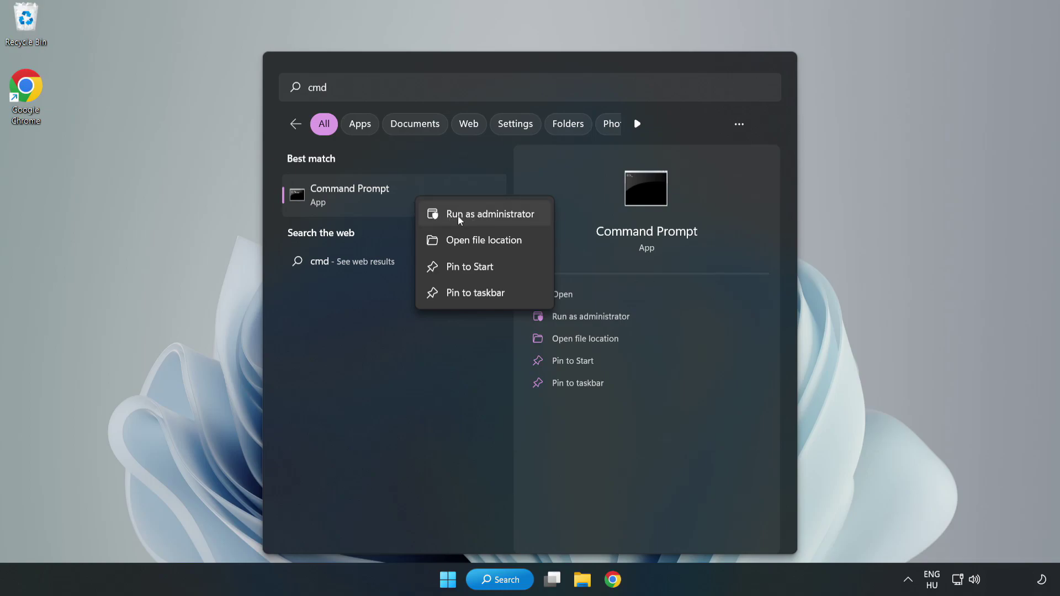
Run sfc /scannow in an administrator Command Prompt, then close it once no violations are found.
left_click(458, 216)
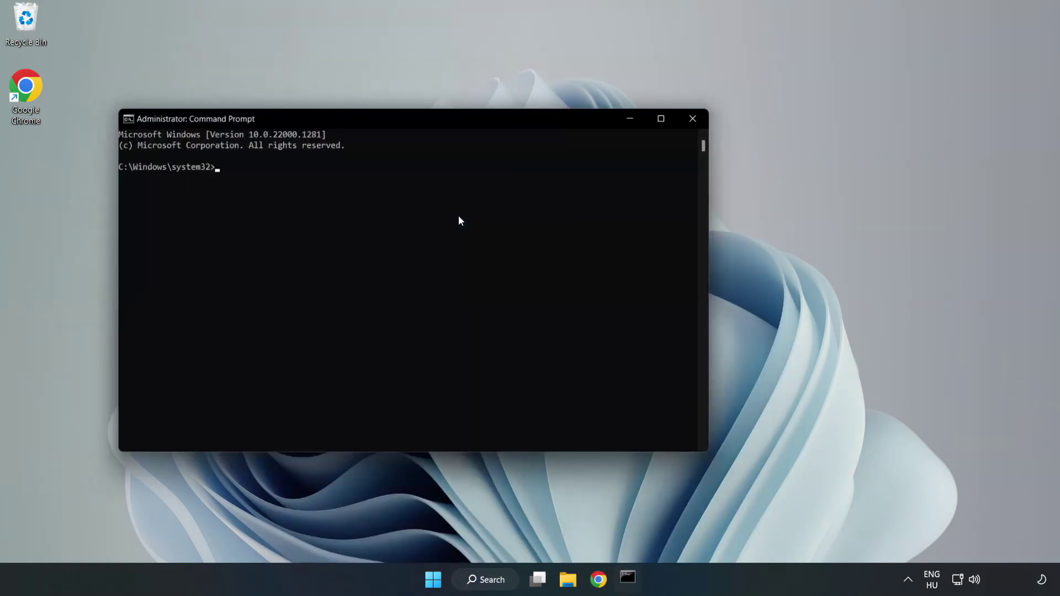
left_click_drag(422, 119, 539, 122)
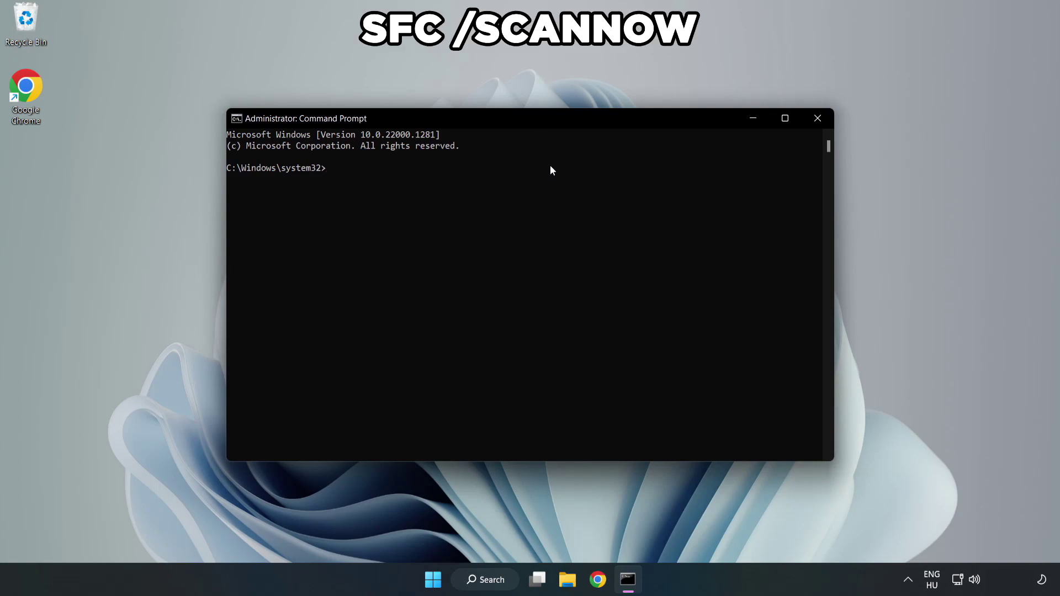
type("sfc /scannow")
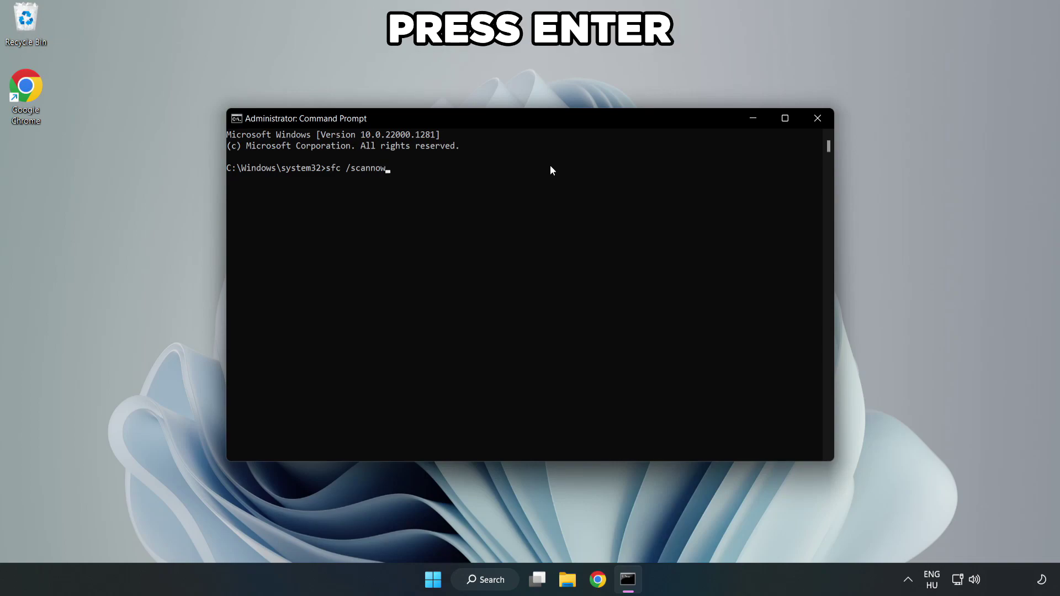
key("Return")
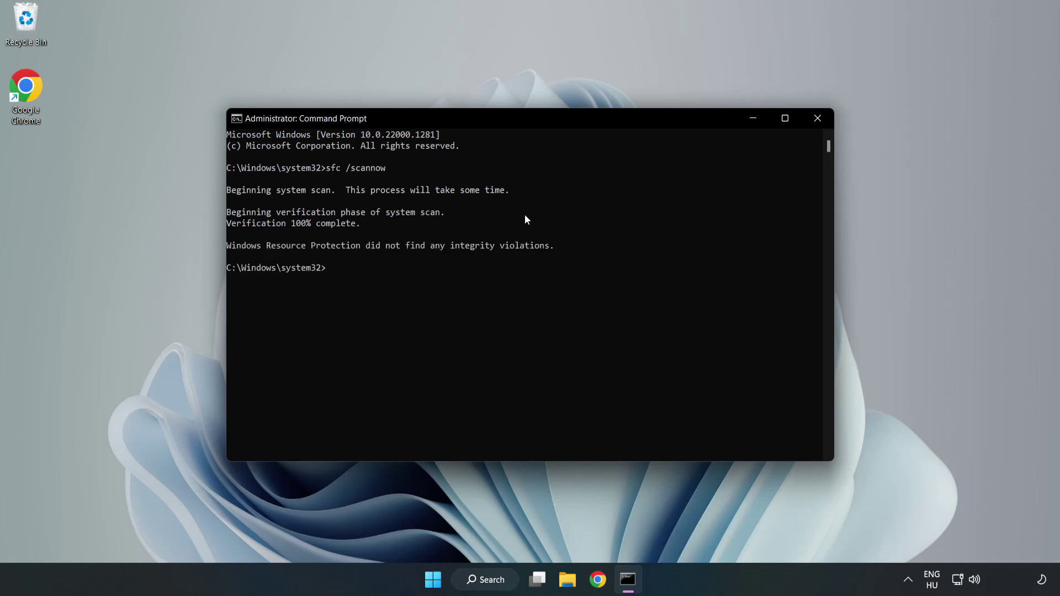
left_click(817, 127)
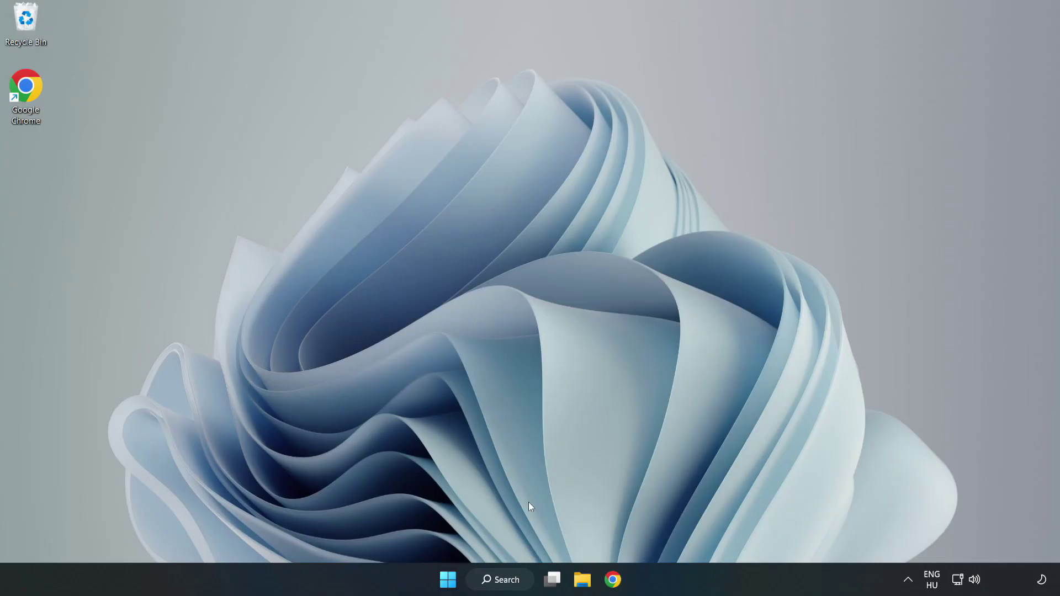
Launch the Windows Security app from a taskbar search for 'security'.
left_click(507, 580)
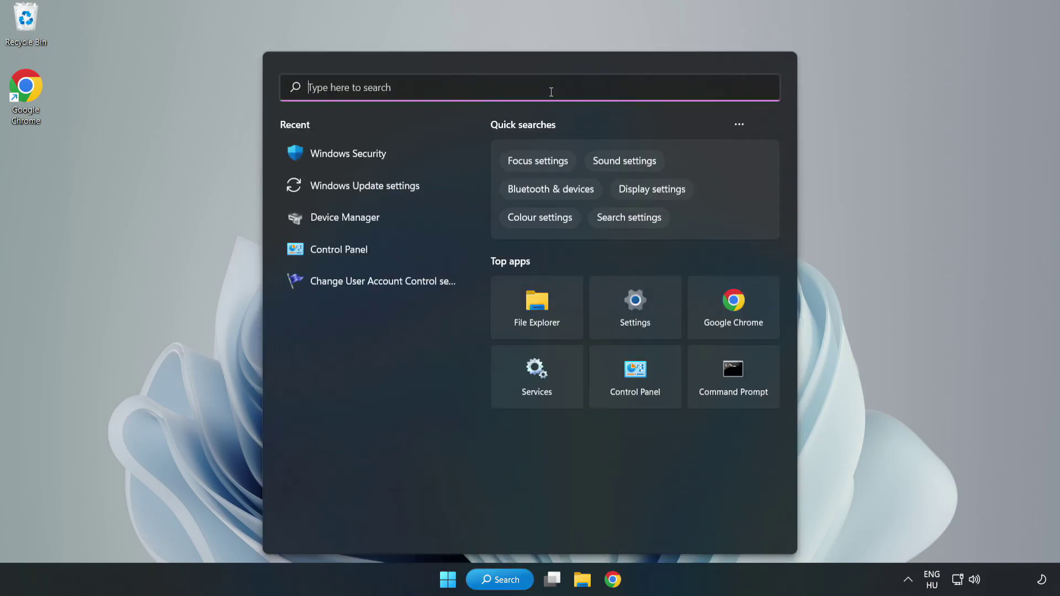
type("secu")
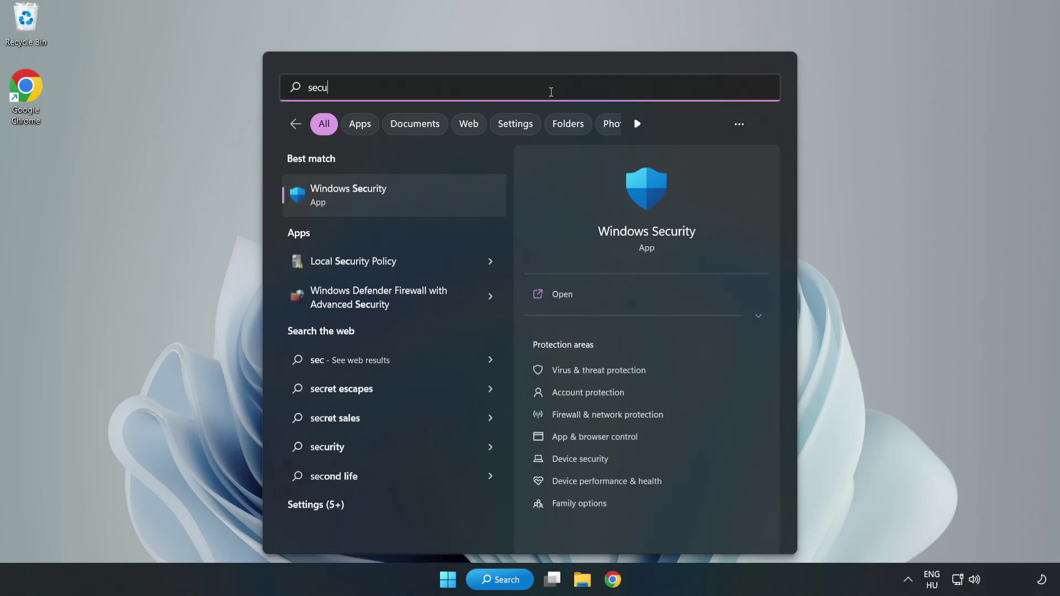
type("rity")
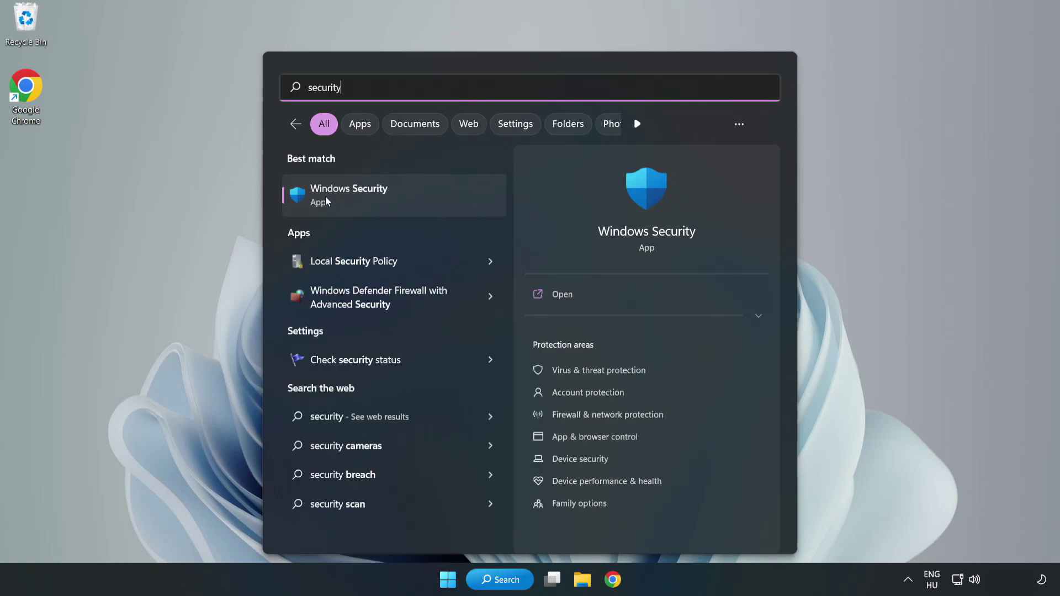
left_click(384, 205)
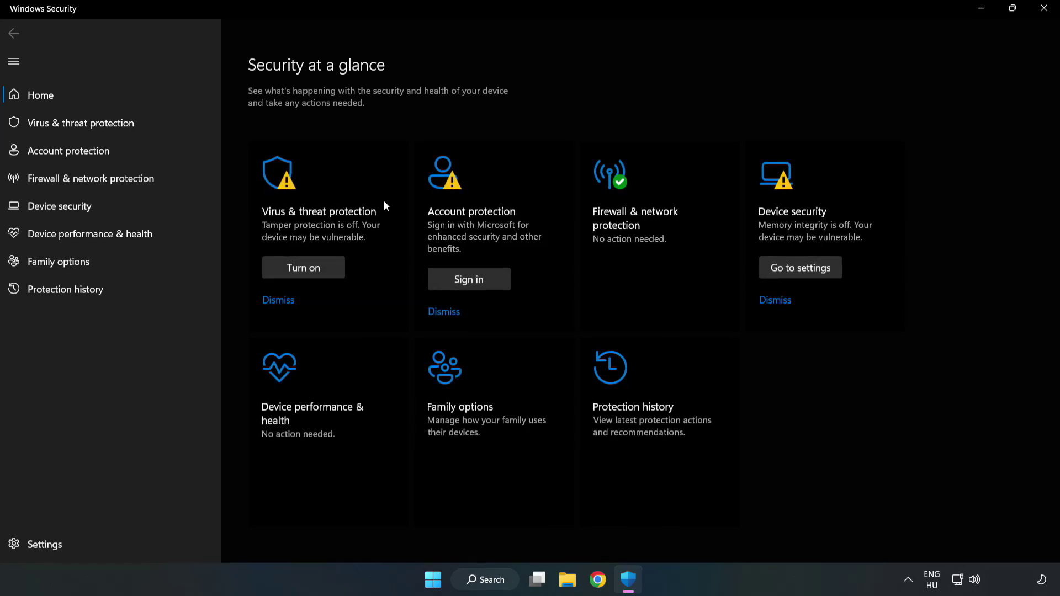
Go to Virus & threat protection settings and open Add or remove exclusions.
left_click(69, 127)
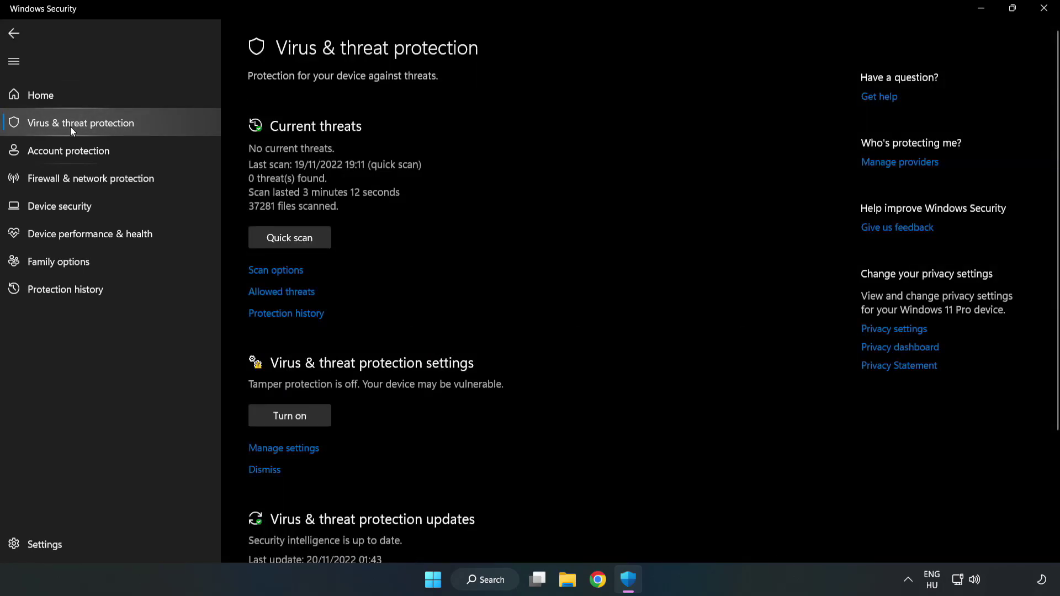
scroll(554, 217, "down", 3)
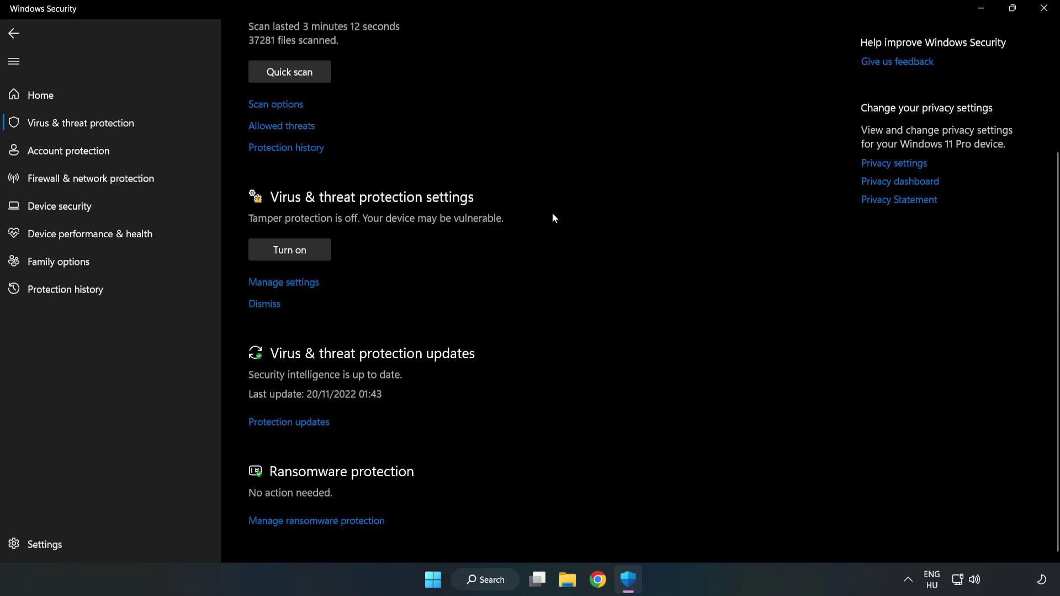
left_click(290, 284)
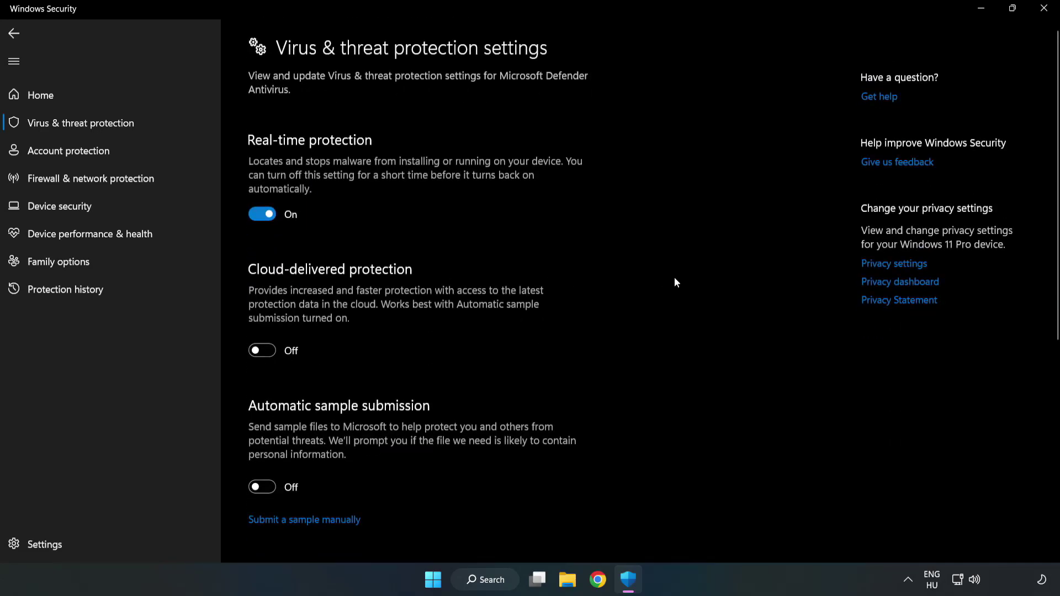
scroll(673, 277, "down", 6)
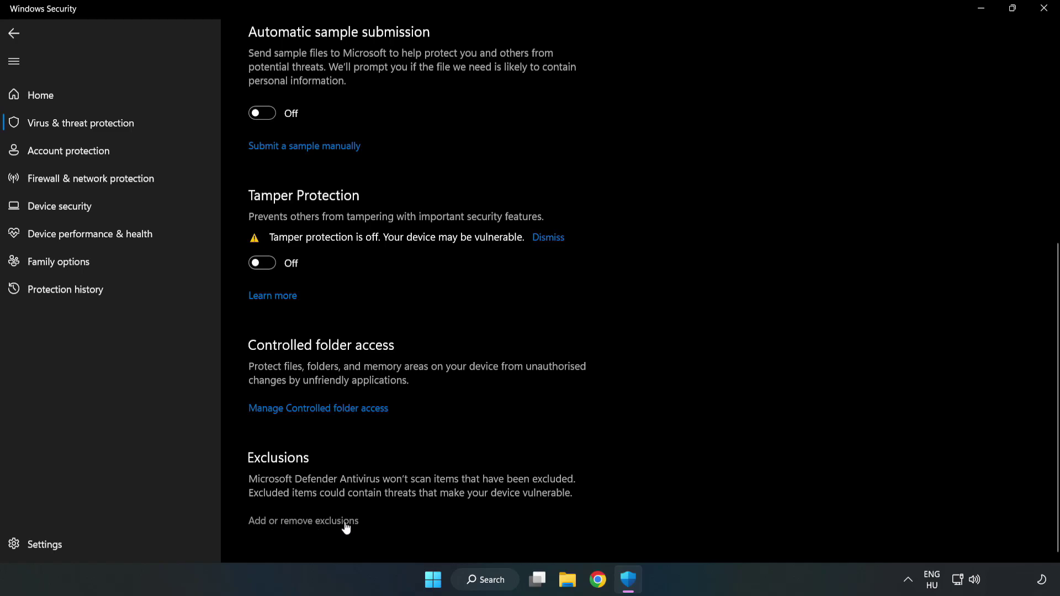
left_click(312, 522)
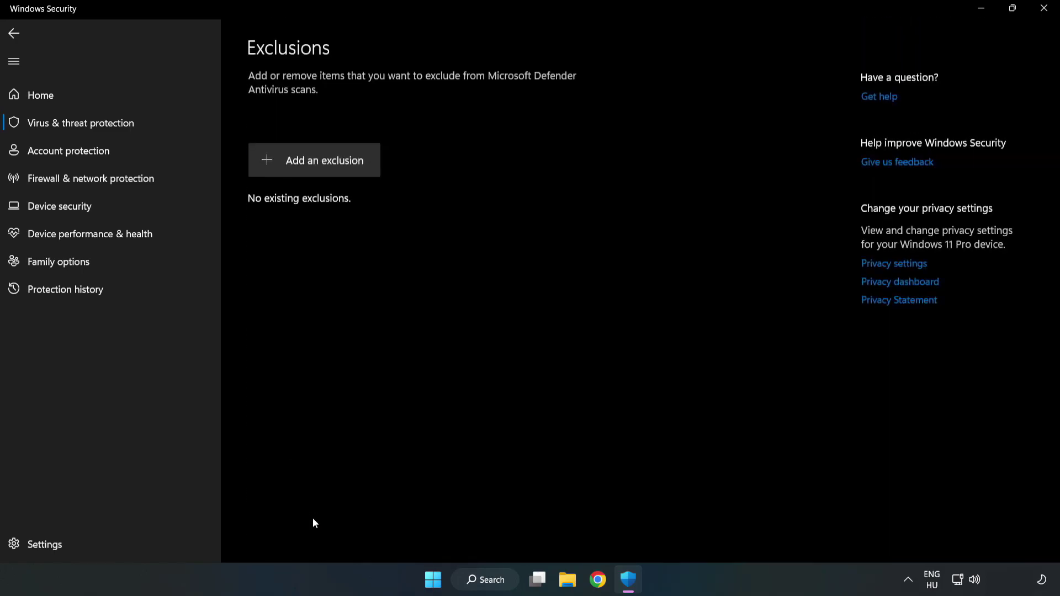
Add a File exclusion for the NOT WORKING APP shortcut in C:\Program Files (x86)\NOT WORKING APP.
left_click(324, 166)
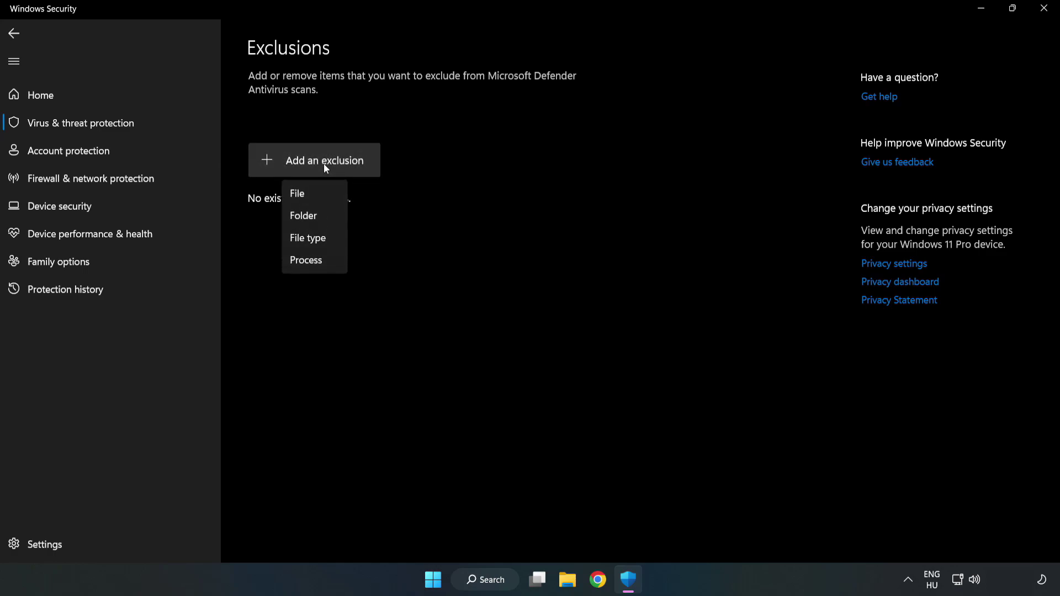
left_click(302, 195)
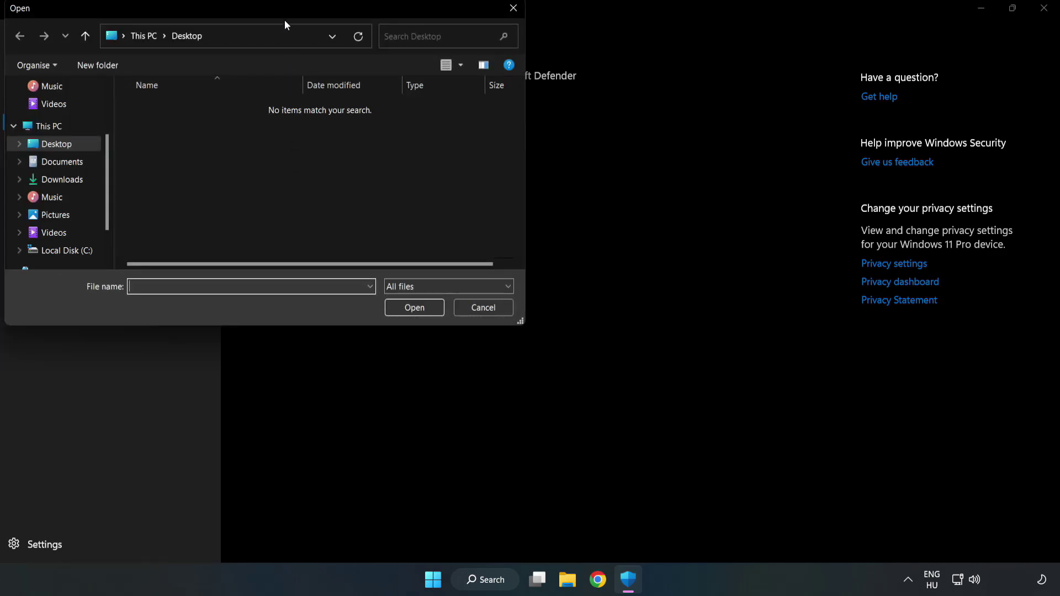
left_click_drag(284, 20, 487, 117)
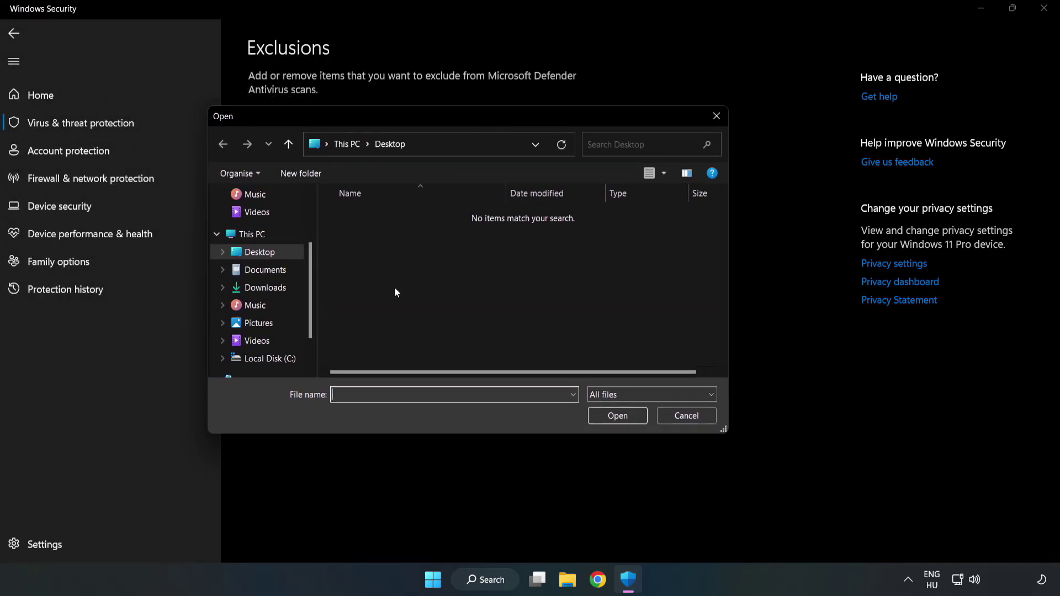
left_click(271, 359)
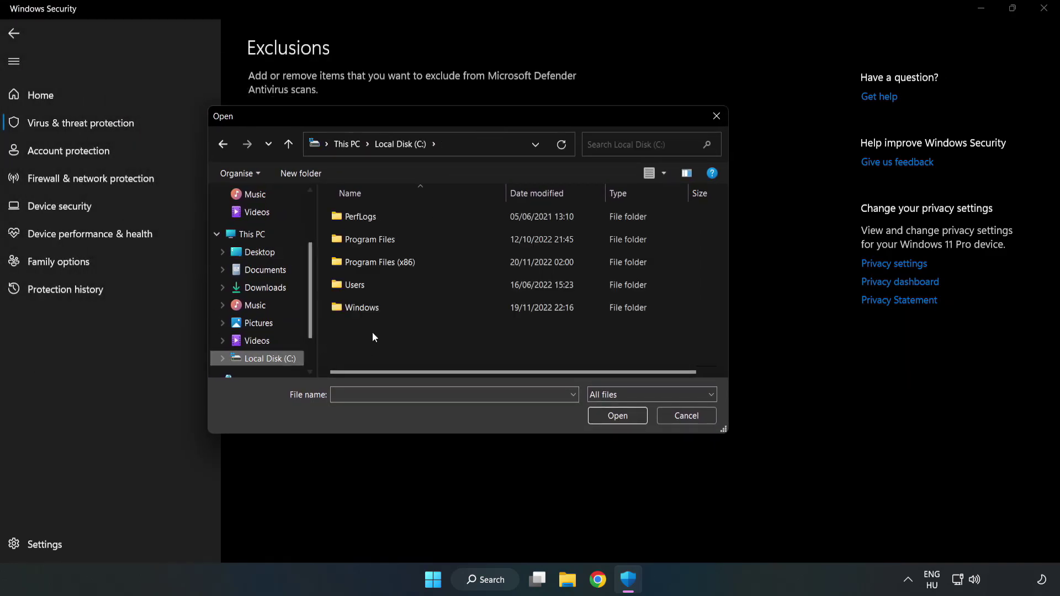
double_click(416, 264)
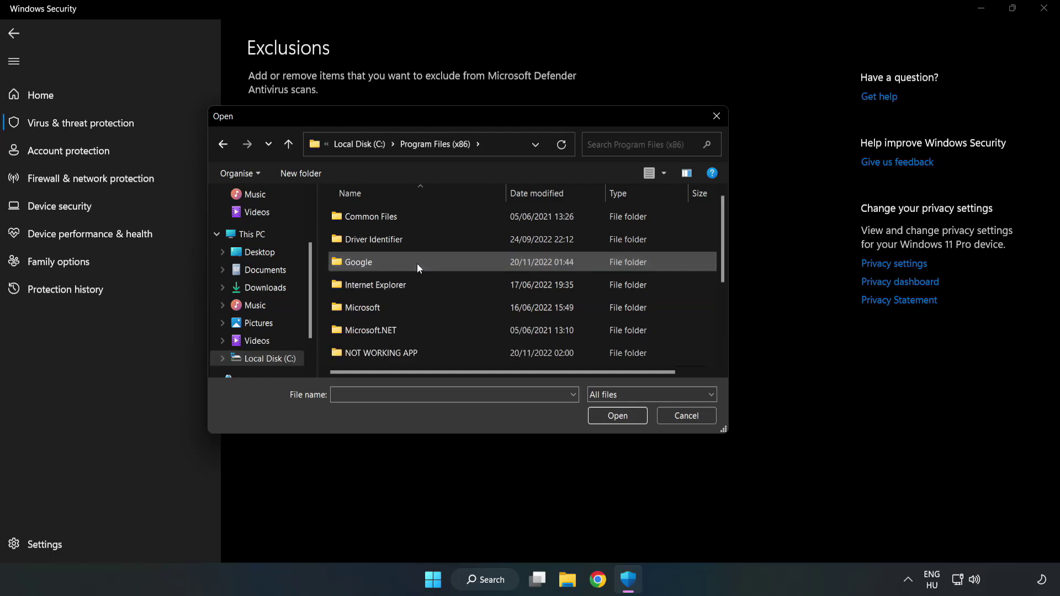
double_click(416, 350)
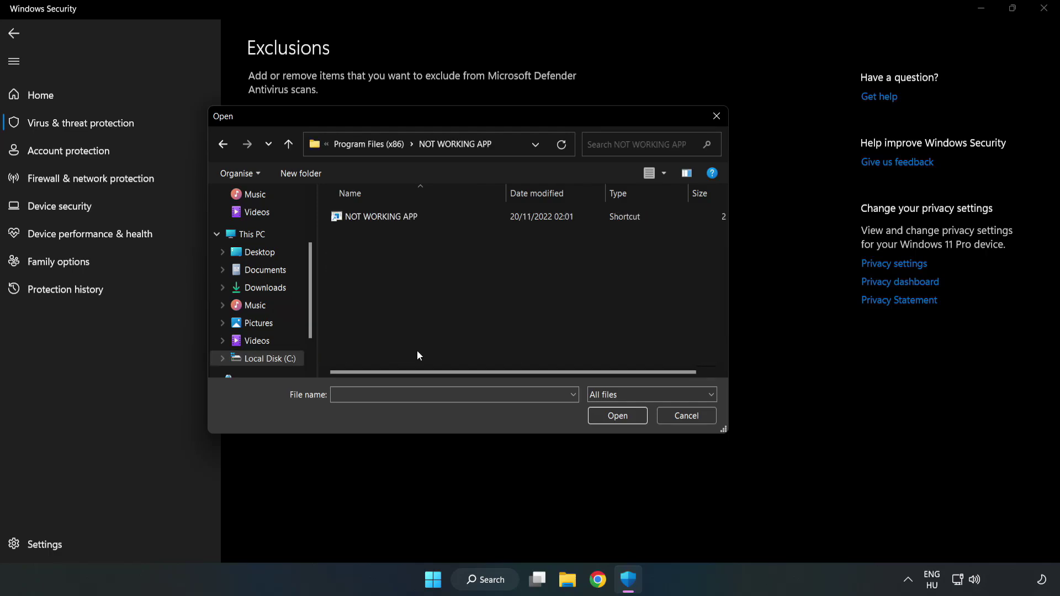
left_click(373, 218)
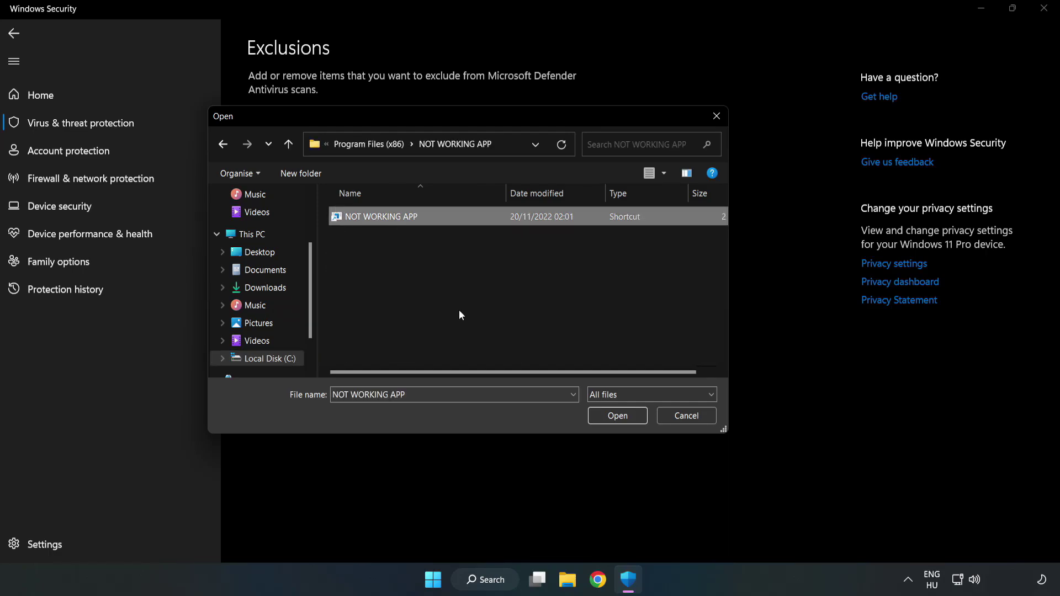
left_click(617, 417)
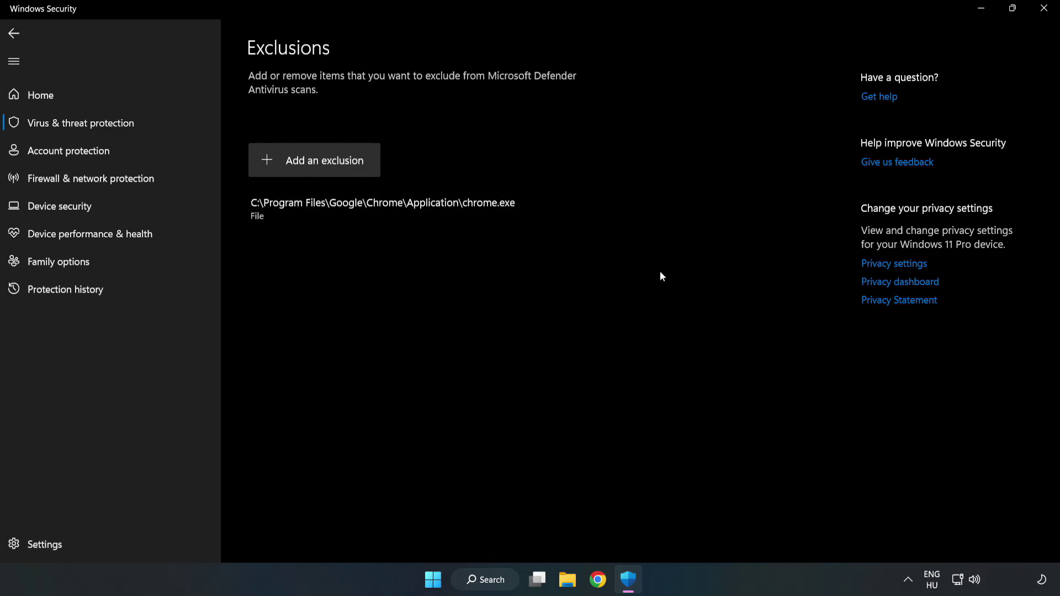
Close Windows Security and show the Start menu's Sleep, Shut down and Restart options.
left_click(1043, 14)
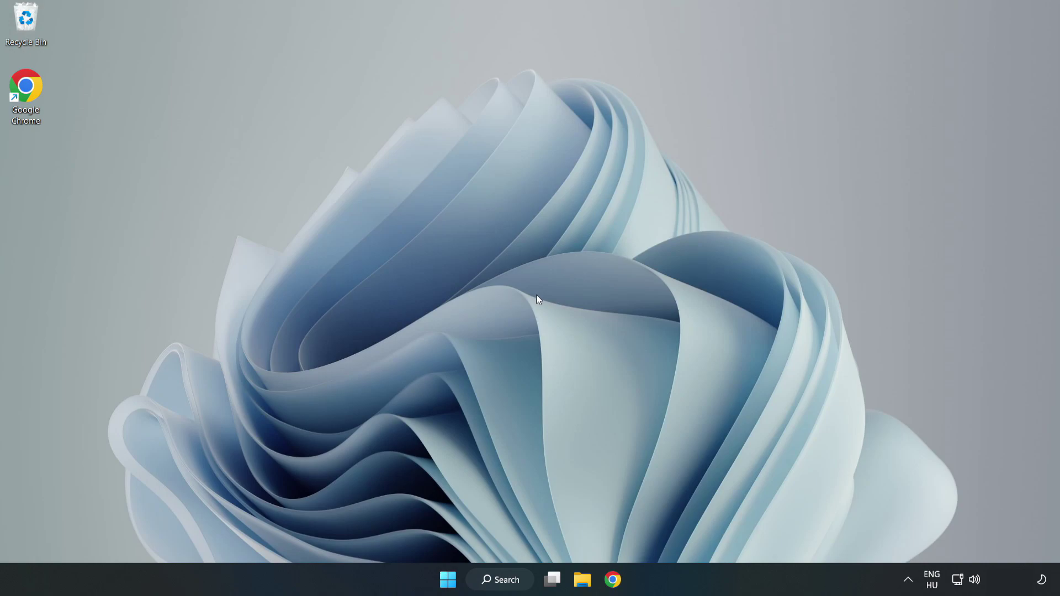
left_click(447, 579)
left_click(707, 531)
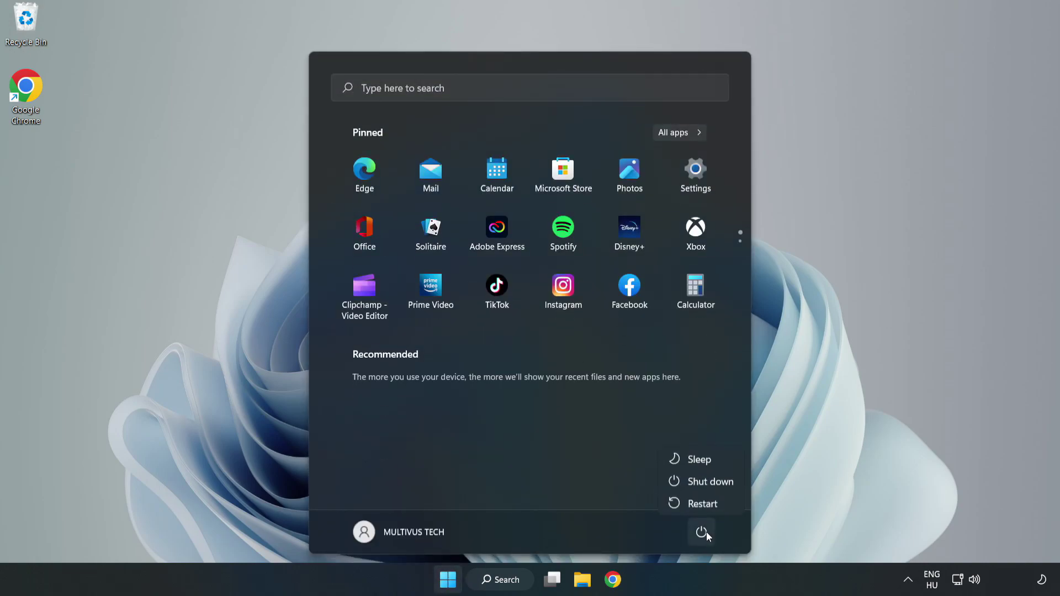